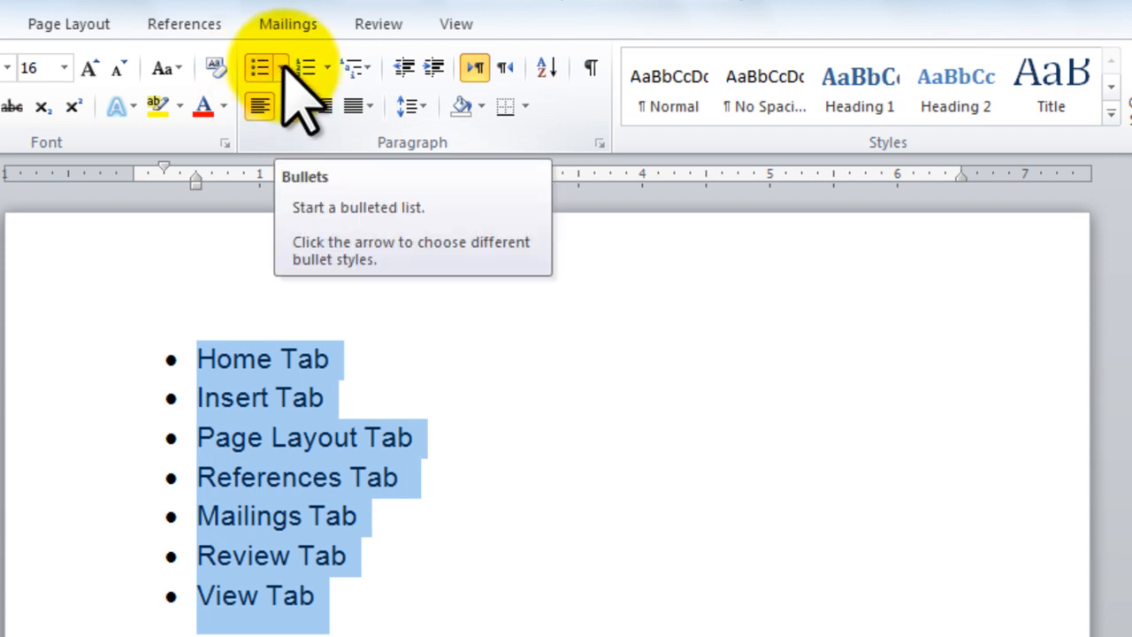
Change the bullets of the selected tab-name list to the four-diamond style.
{"action": "left_click", "coordinate": [281, 67]}
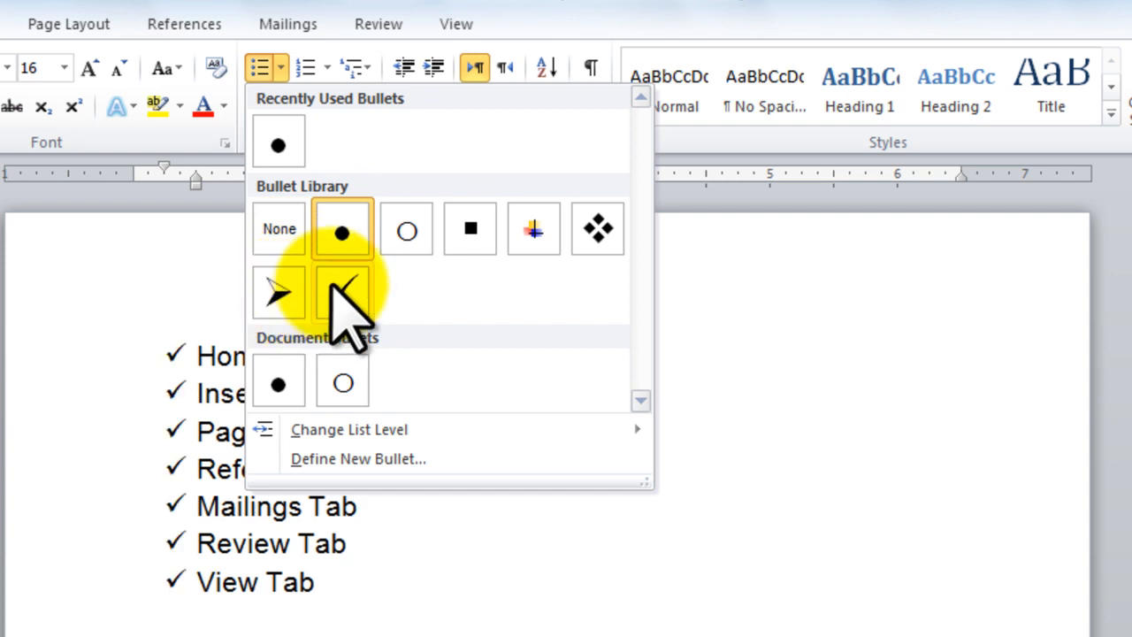
{"action": "left_click", "coordinate": [598, 228]}
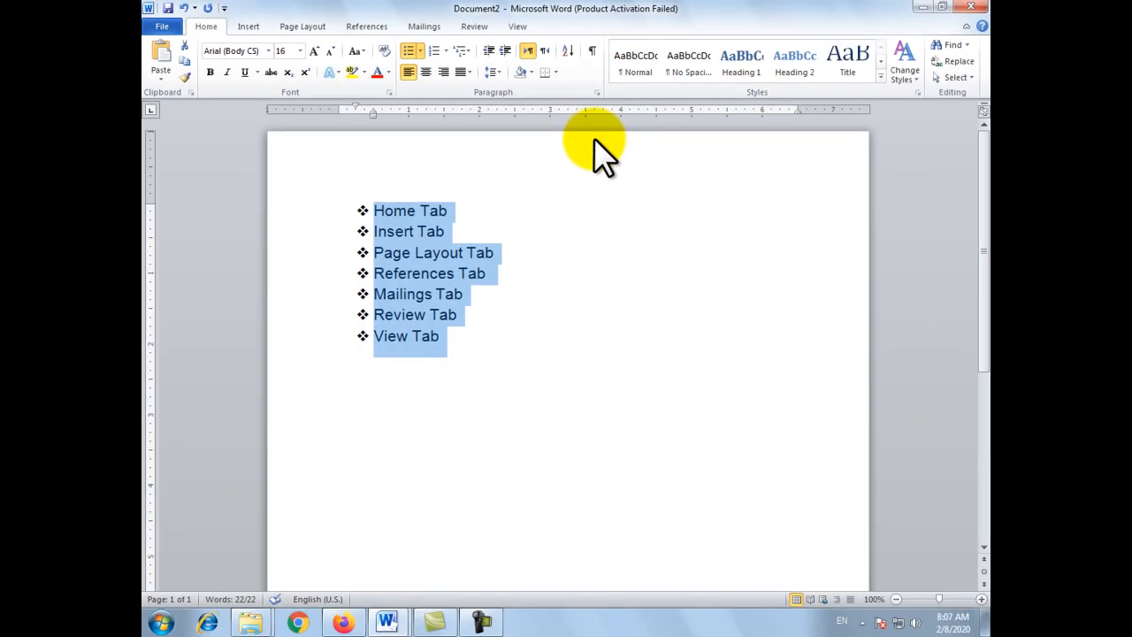
Add the bulleted test items Dkdkjdkf, Dffdfdfdf and Dfdfd after View Tab, followed by an empty bullet.
{"action": "left_click", "coordinate": [481, 333]}
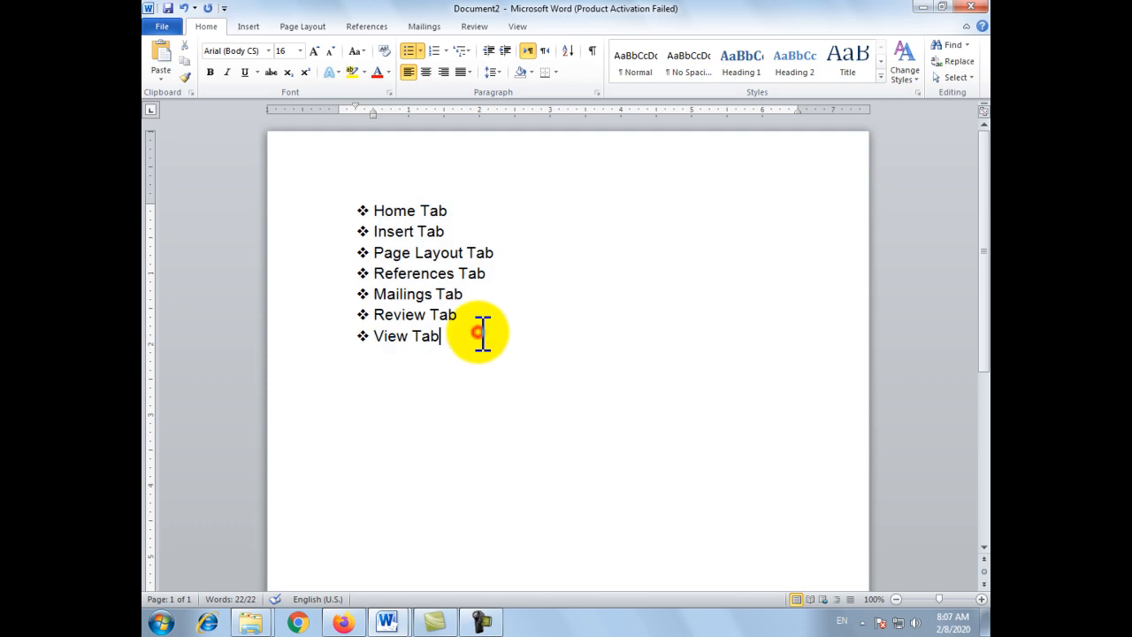
{"action": "key", "text": "Return"}
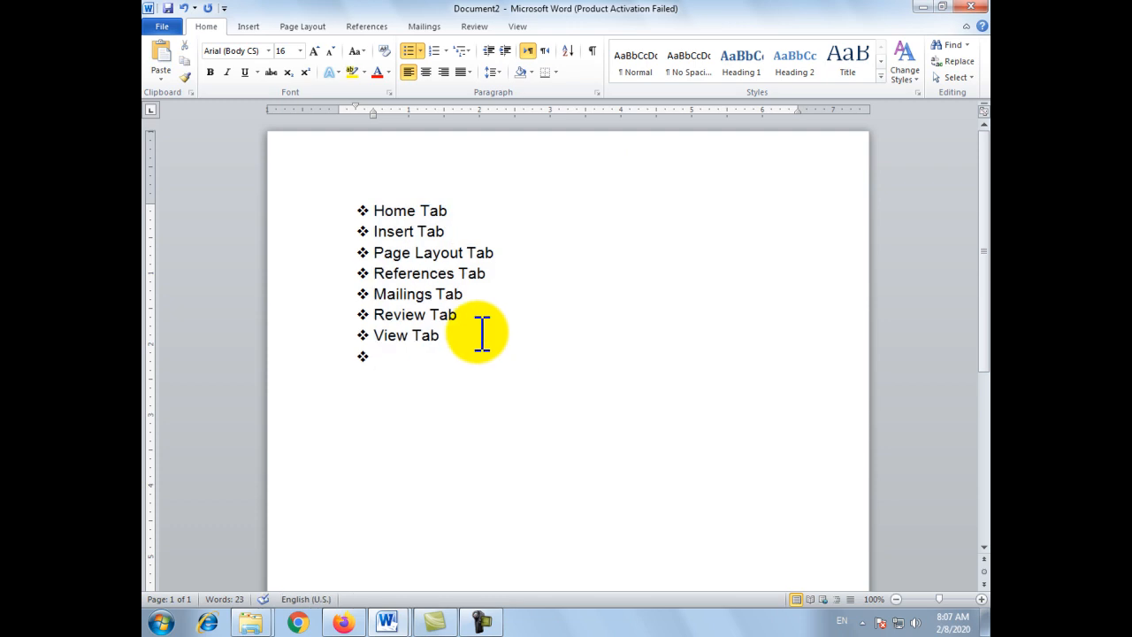
{"action": "type", "text": "dkdkjdkf"}
{"action": "key", "text": "Return"}
{"action": "type", "text": "dff"}
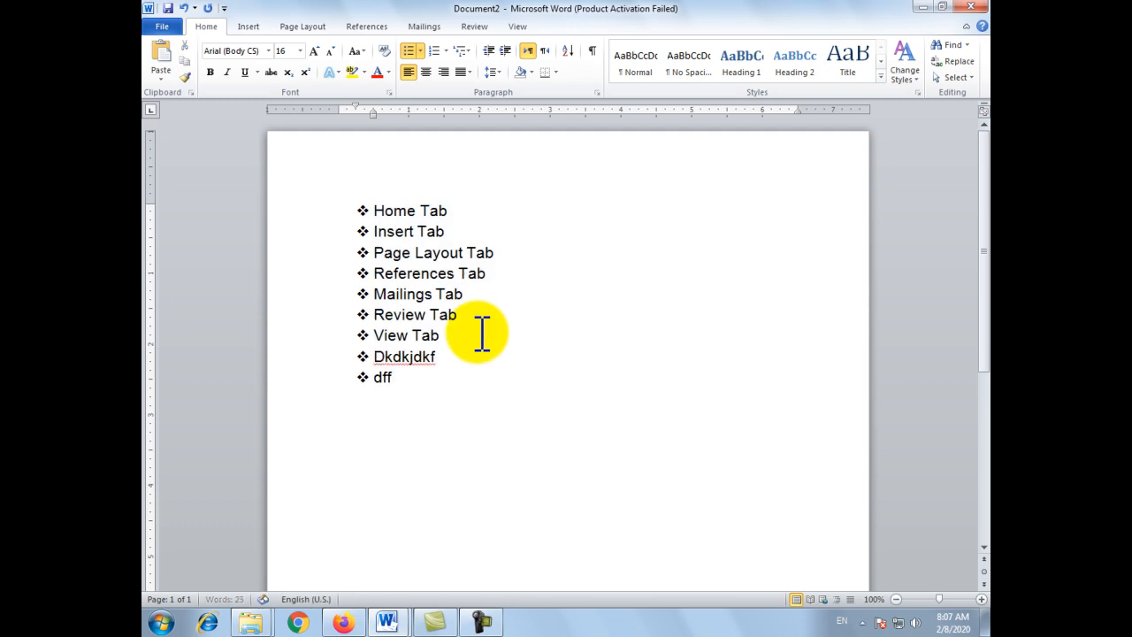
{"action": "type", "text": "dfdfdf"}
{"action": "key", "text": "Return"}
{"action": "type", "text": "dfdfd"}
{"action": "key", "text": "Return"}
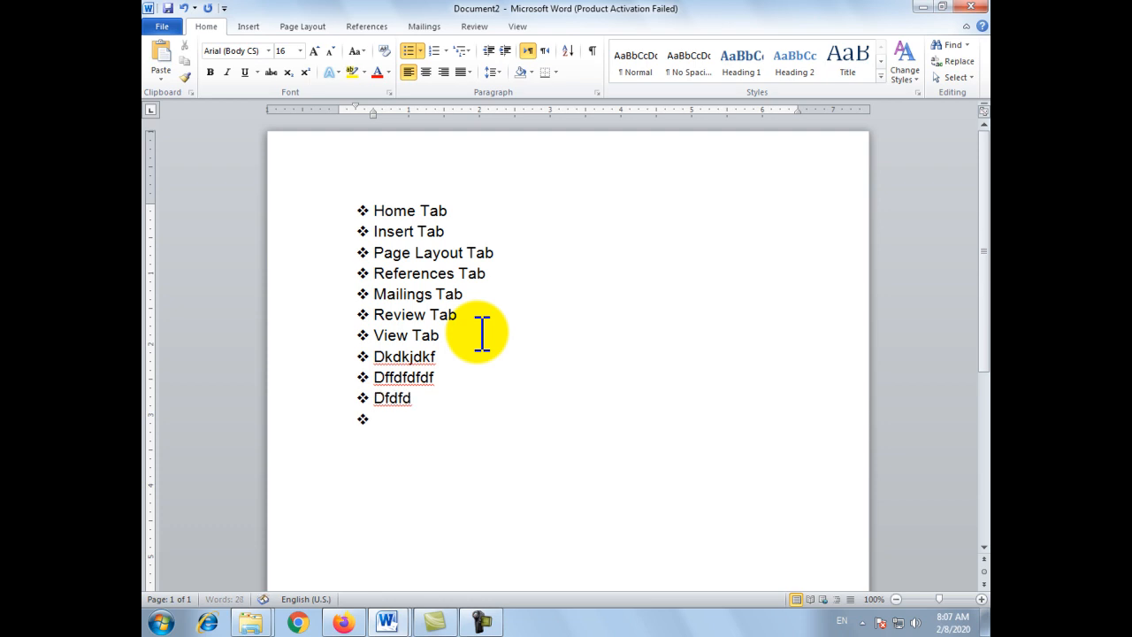
Undo the added test items so that the list ends at View Tab.
{"action": "key", "text": "ctrl+z"}
{"action": "key", "text": "ctrl+z"}
{"action": "key", "text": "ctrl+z"}
{"action": "key", "text": "ctrl+z"}
{"action": "key", "text": "ctrl+z"}
{"action": "key", "text": "ctrl+z"}
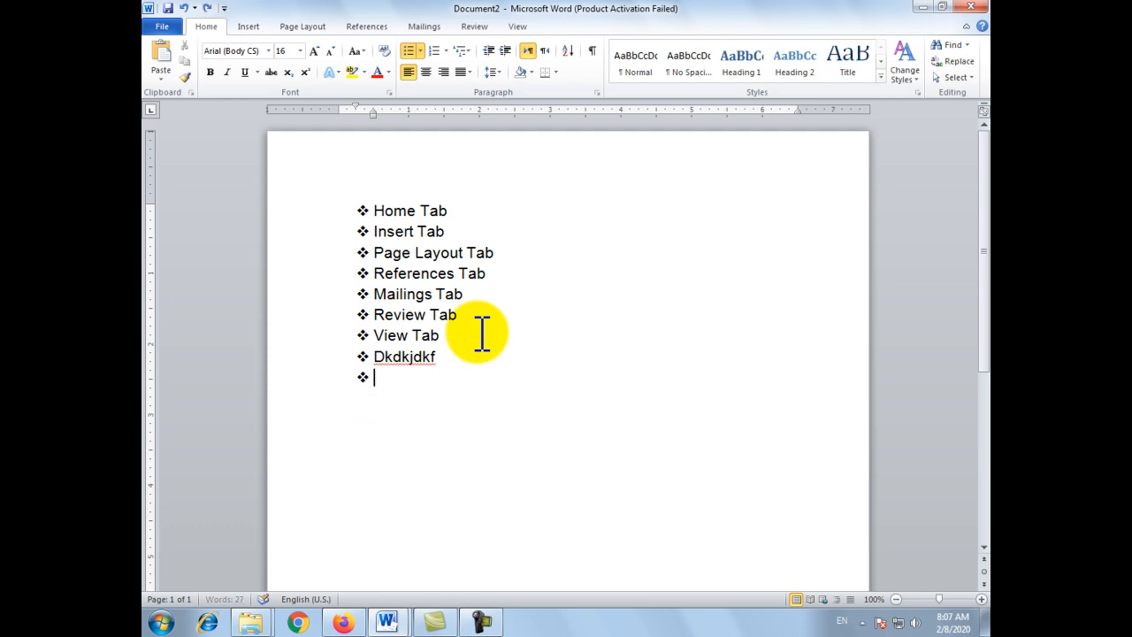
{"action": "key", "text": "ctrl+z"}
{"action": "key", "text": "ctrl+z"}
{"action": "key", "text": "ctrl+z"}
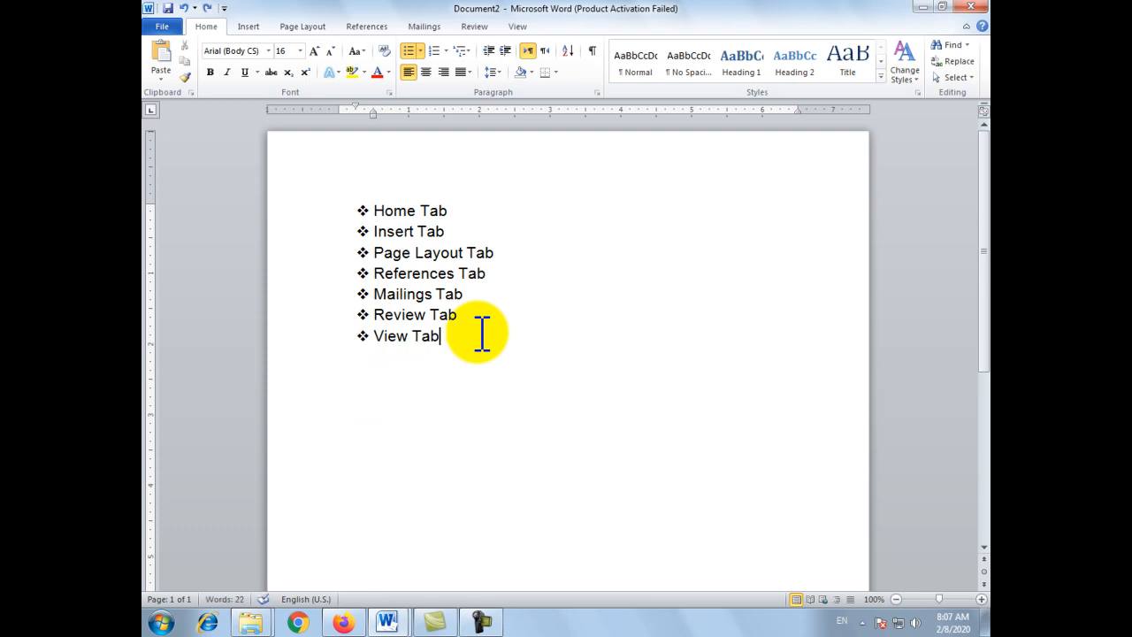
Remove the bullets from all lines from Home Tab to View Tab.
{"action": "left_click_drag", "start_coordinate": [448, 337], "coordinate": [386, 205]}
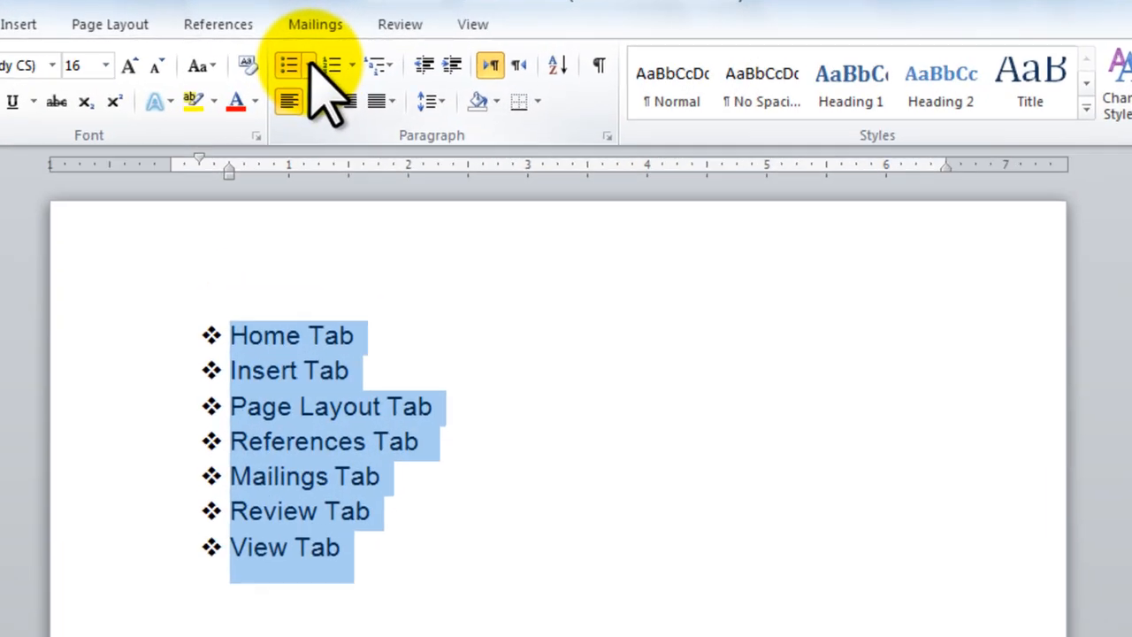
{"action": "left_click", "coordinate": [308, 65]}
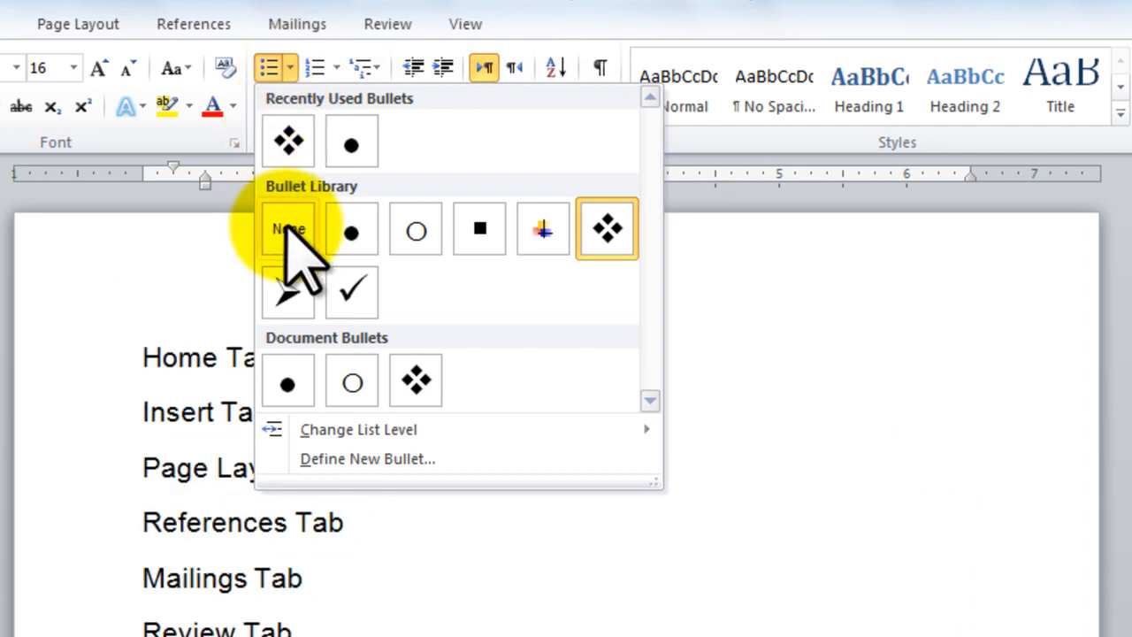
{"action": "left_click", "coordinate": [288, 228]}
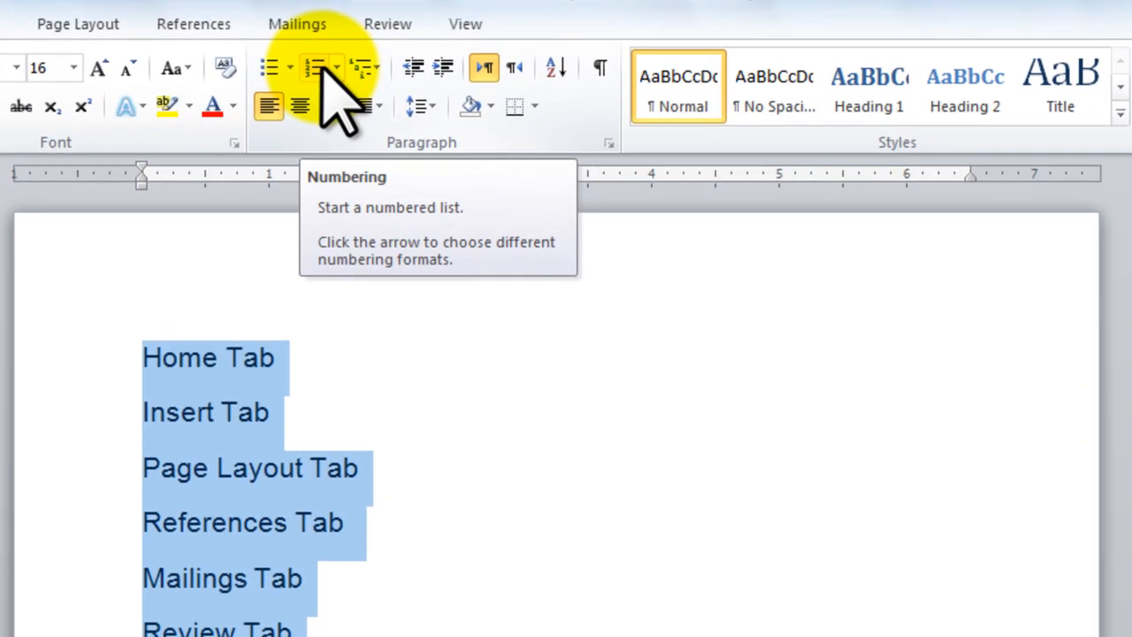
Turn the selected lines into a numbered list and switch its format to Roman numerals I., II., III.
{"action": "left_click", "coordinate": [321, 65]}
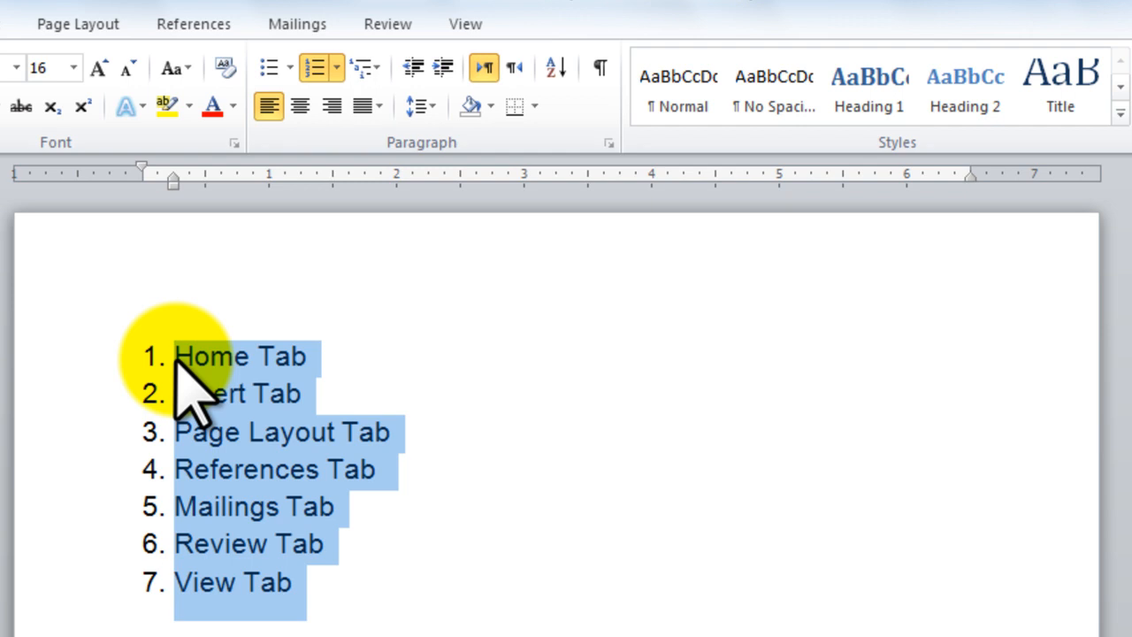
{"action": "left_click", "coordinate": [337, 68]}
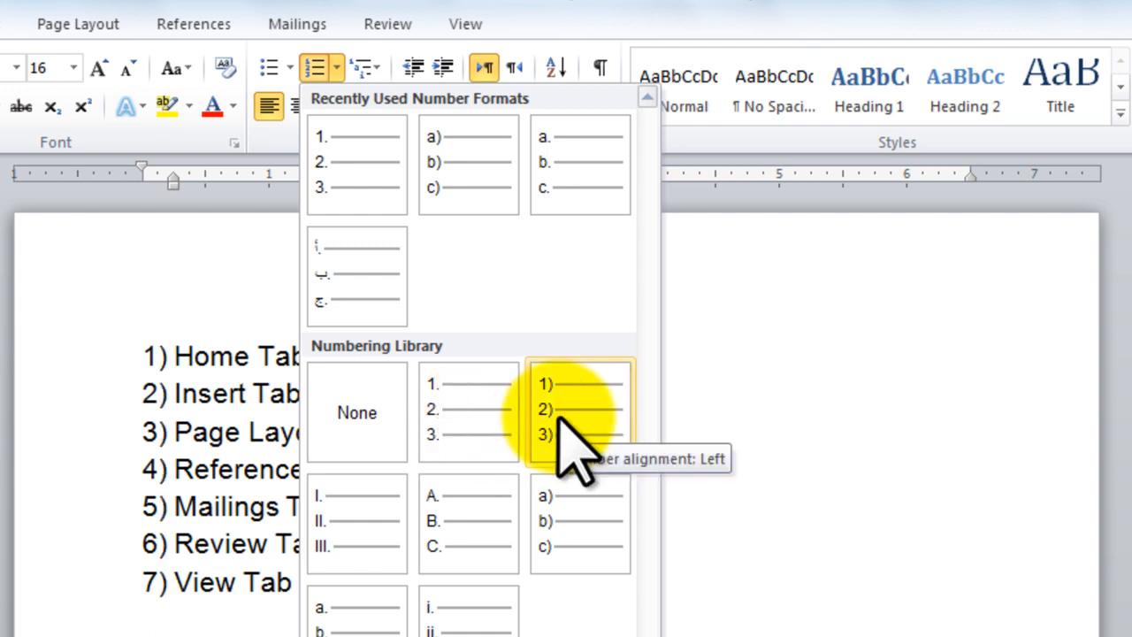
{"action": "left_click", "coordinate": [360, 513]}
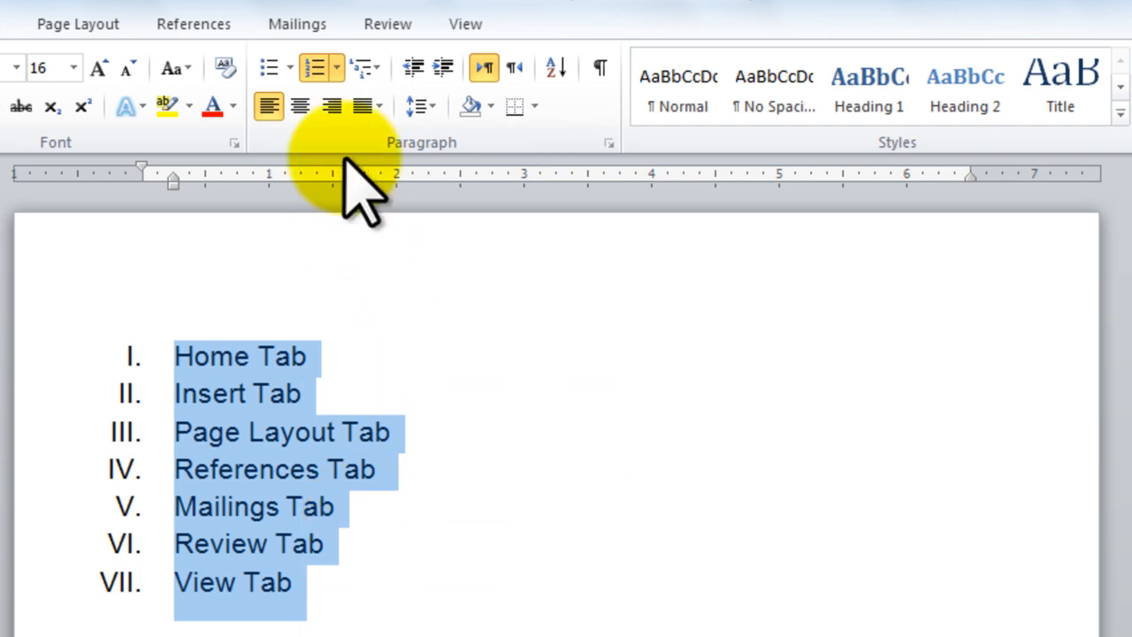
Change the list's numbering format to capital letters A., B., C.
{"action": "left_click", "coordinate": [337, 68]}
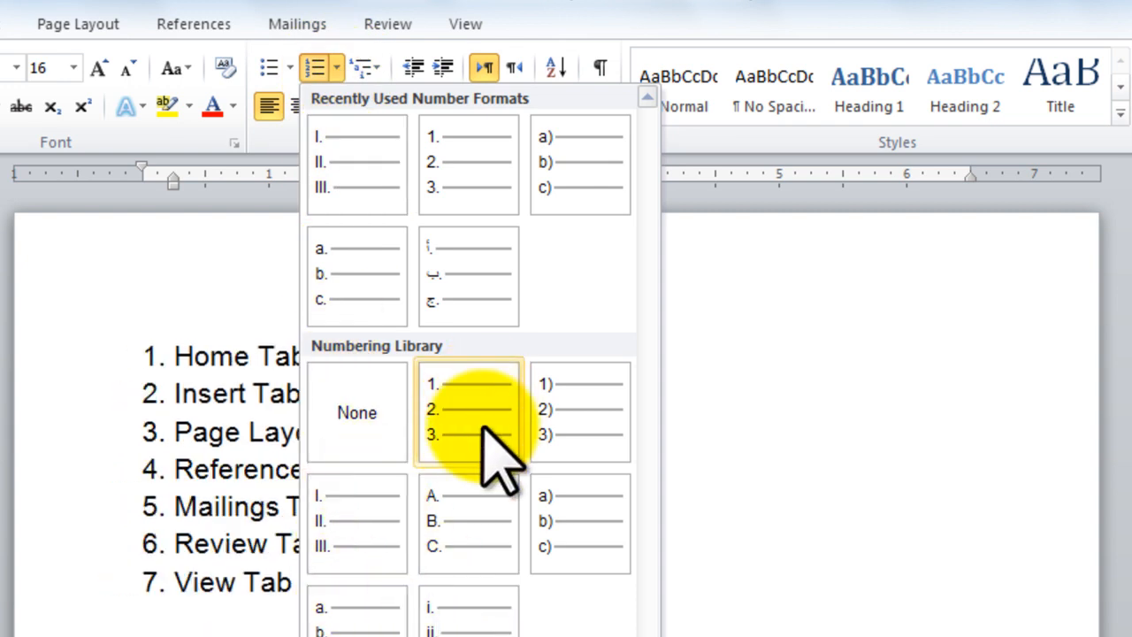
{"action": "left_click", "coordinate": [465, 519]}
Add the test items ddffkdjfkdfjd, dfjkdjfdjfkdjf and dfkdkdjdfjkdkdjdkfj to the lettered list after View Tab, followed by an empty item.
{"action": "left_click", "coordinate": [367, 586]}
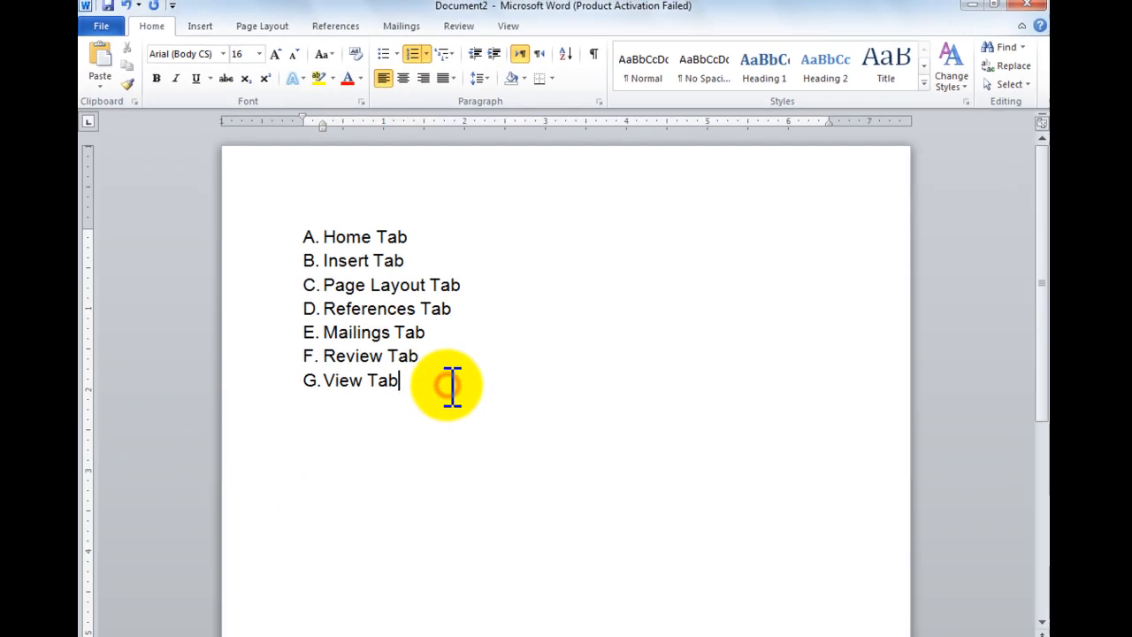
{"action": "key", "text": "Return"}
{"action": "type", "text": "ddffkdjfkdfjd"}
{"action": "key", "text": "Return"}
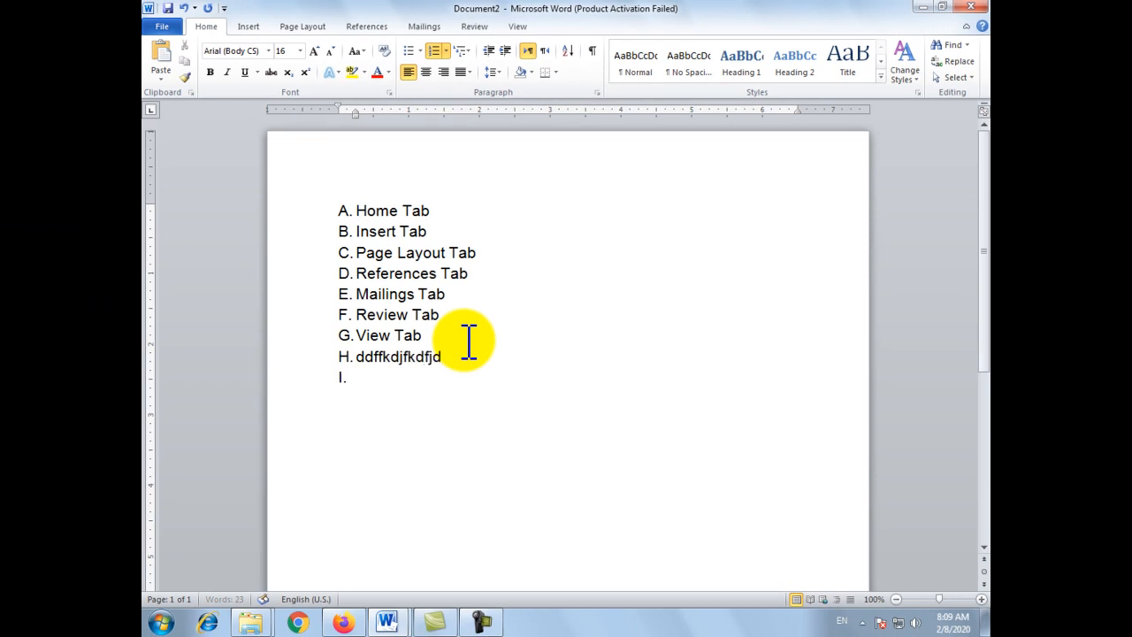
{"action": "type", "text": "dfjkdjfdjfkdjf"}
{"action": "key", "text": "Return"}
{"action": "type", "text": "dfkdkdjdfjkdkdjdkfj"}
{"action": "key", "text": "Return"}
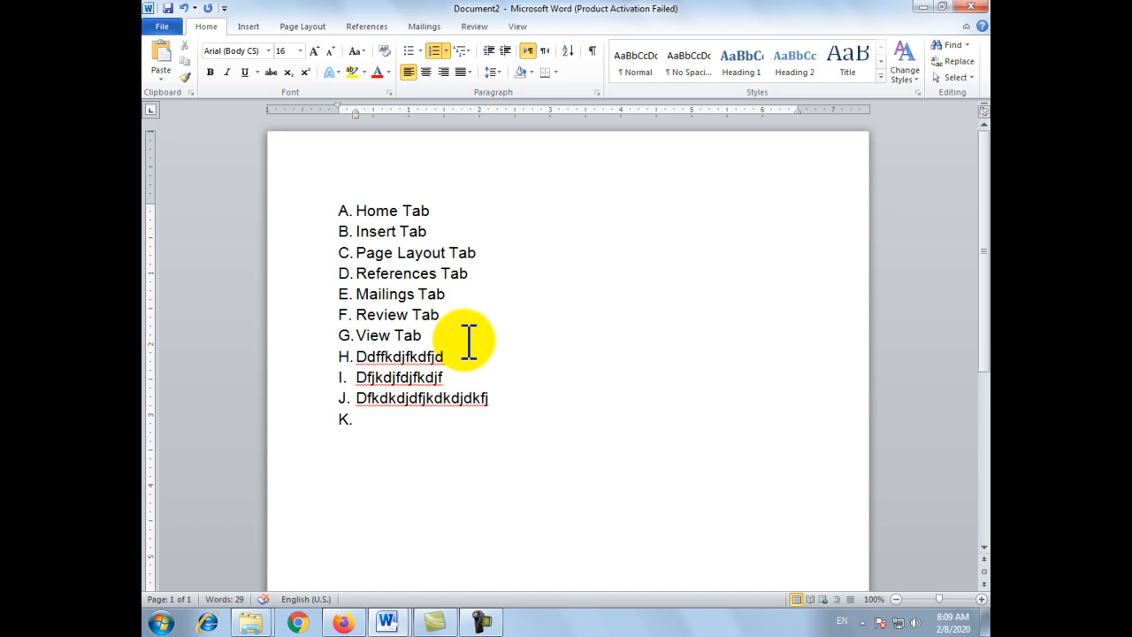
Remove the lettering from the list and delete the test lines below View Tab.
{"action": "left_click_drag", "start_coordinate": [372, 416], "coordinate": [334, 209]}
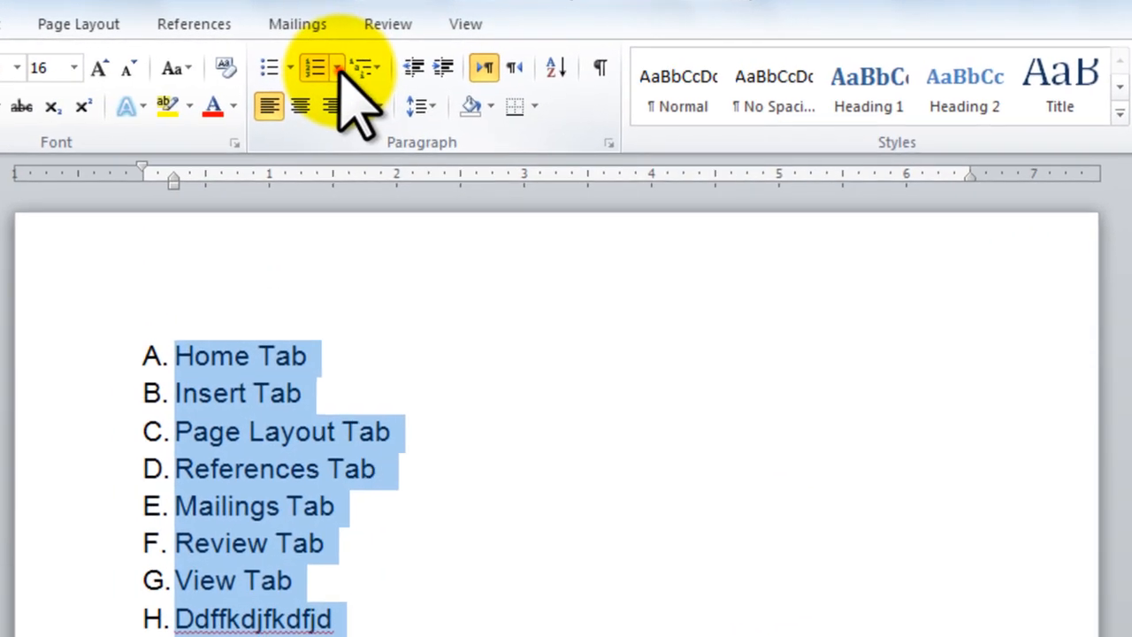
{"action": "left_click", "coordinate": [406, 59]}
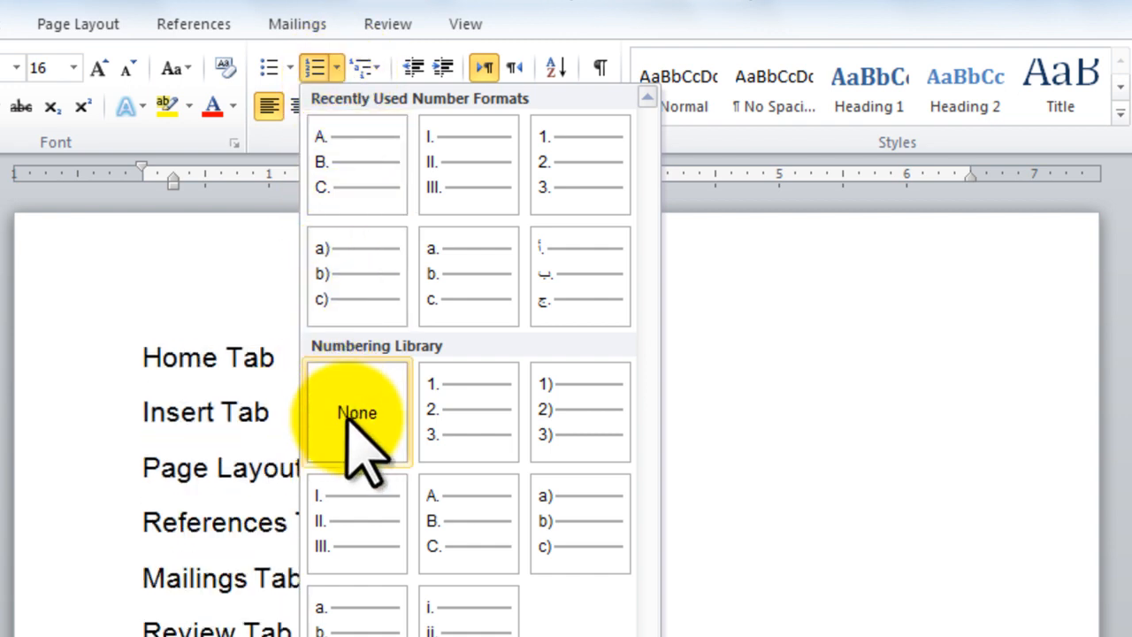
{"action": "left_click", "coordinate": [376, 433]}
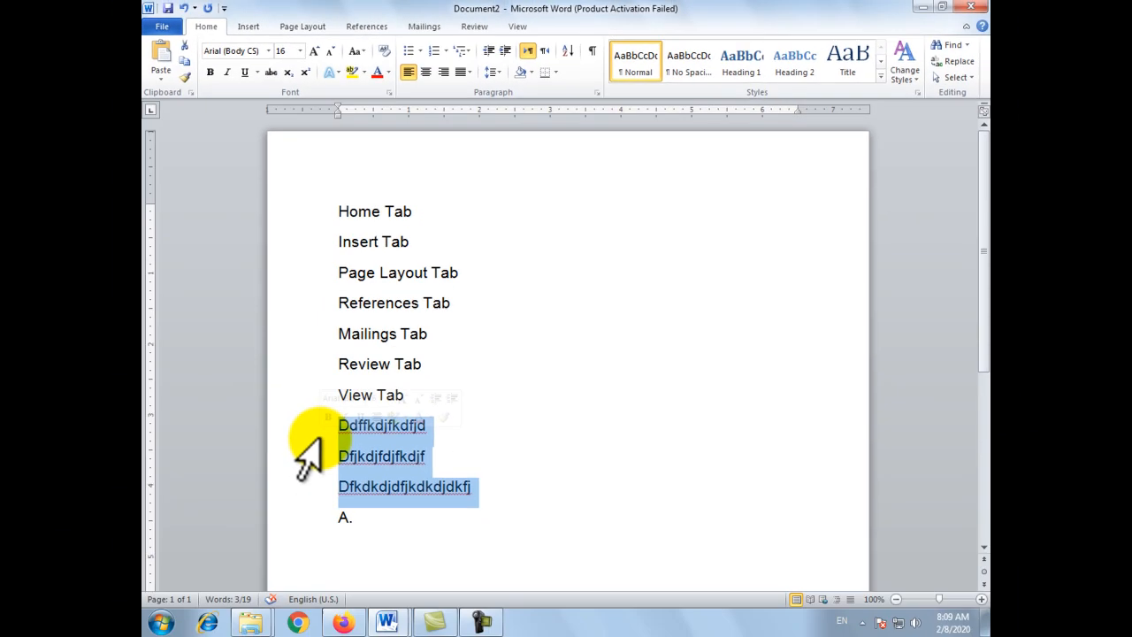
{"action": "key", "text": "Delete"}
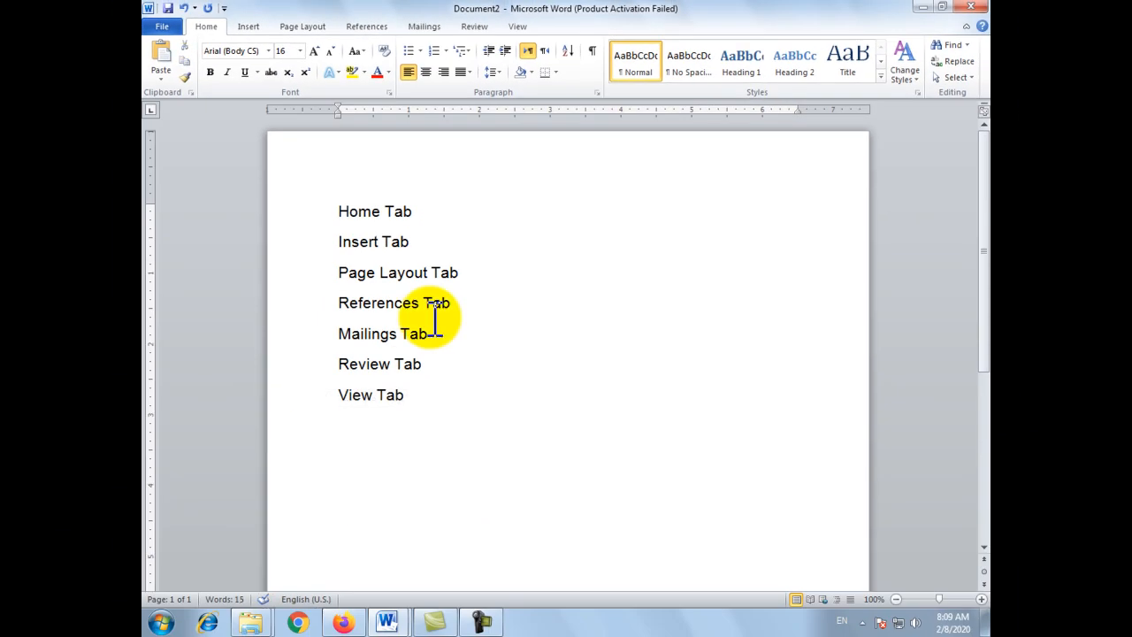
Number the lines from Home Tab to View Tab in the 1., 2., 3. format.
{"action": "left_click_drag", "start_coordinate": [420, 396], "coordinate": [341, 216]}
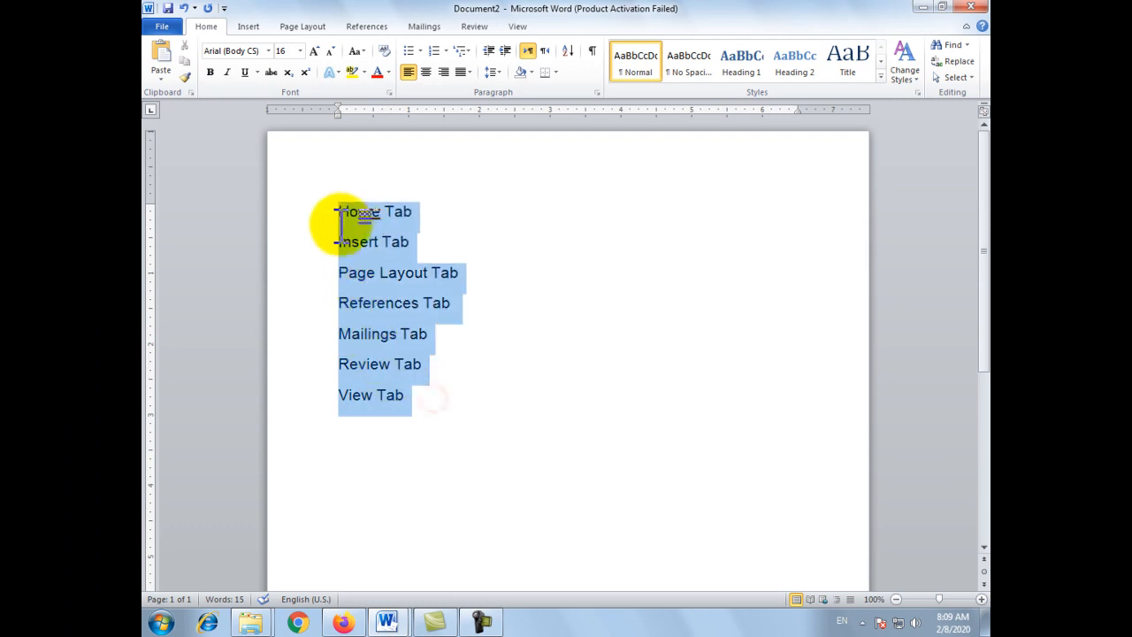
{"action": "left_click", "coordinate": [444, 50]}
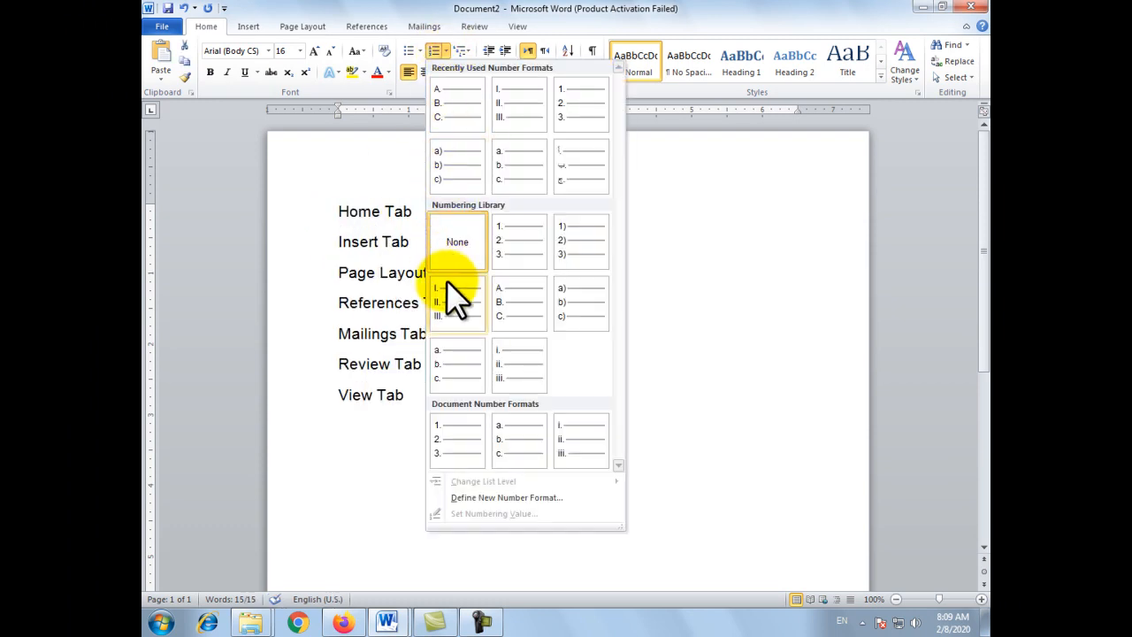
{"action": "left_click", "coordinate": [513, 237]}
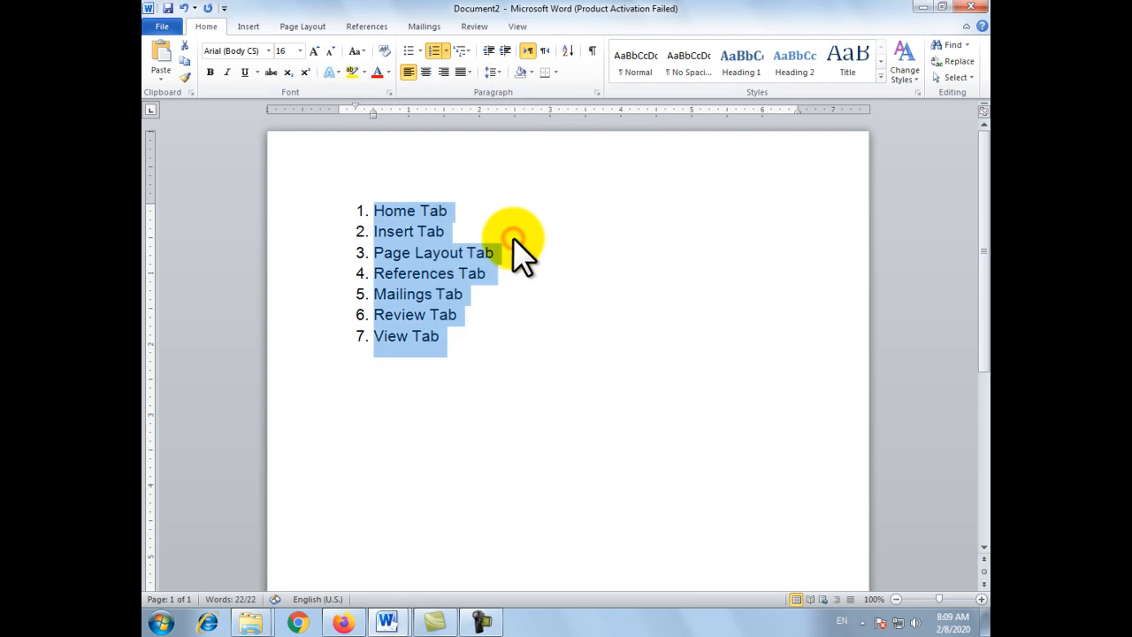
Add the numbered test items fdkfjdkfjd and dfkdfdfjkdjfdk after View Tab and end the list with an unnumbered line.
{"action": "left_click", "coordinate": [479, 306]}
{"action": "left_click", "coordinate": [480, 340]}
{"action": "key", "text": "Return"}
{"action": "type", "text": "fdkfjdkfjd"}
{"action": "key", "text": "Return"}
{"action": "type", "text": "dfkdfdfjkdjfdk"}
{"action": "key", "text": "Return"}
{"action": "key", "text": "Return"}
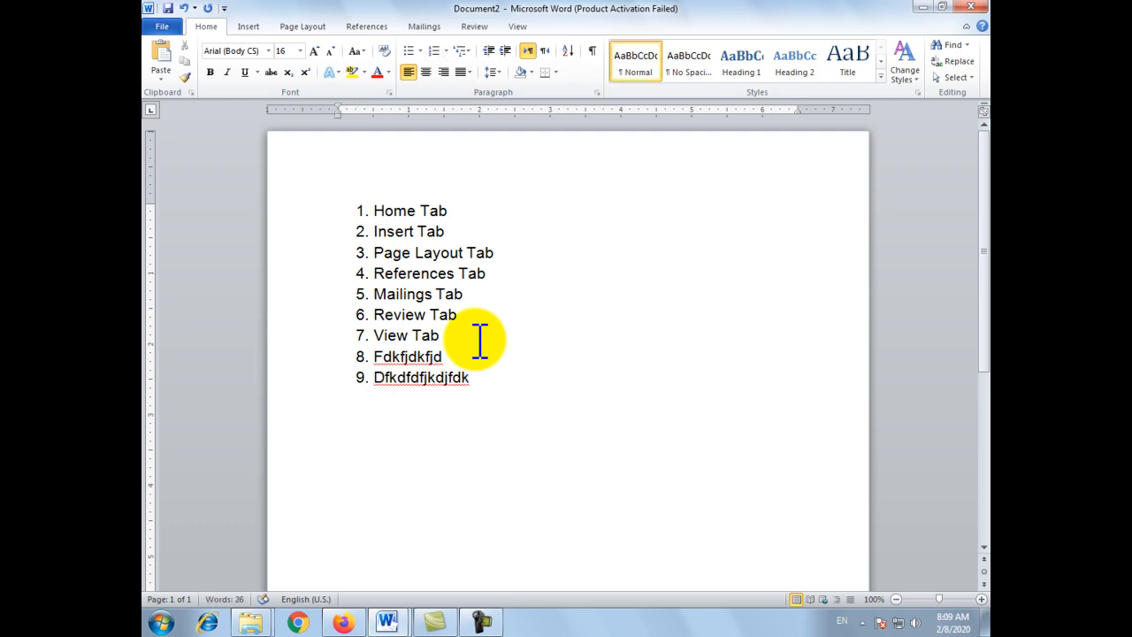
Go back to the end of item 9, trim its last letter and continue the numbered list with F and Dfd.
{"action": "key", "text": "BackSpace"}
{"action": "key", "text": "BackSpace"}
{"action": "key", "text": "Return"}
{"action": "type", "text": "f"}
{"action": "key", "text": "Return"}
{"action": "type", "text": "dfd"}
{"action": "key", "text": "Return"}
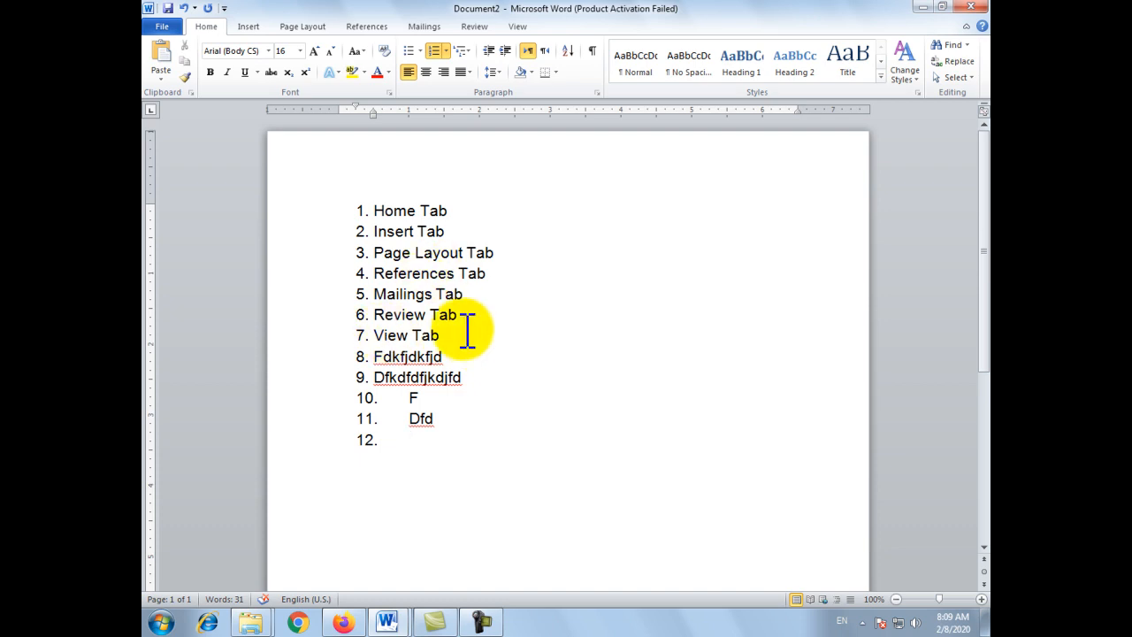
Insert an unnumbered blank line after View Tab and restart the numbering at 1 for the items below it.
{"action": "left_click", "coordinate": [461, 334]}
{"action": "key", "text": "Return"}
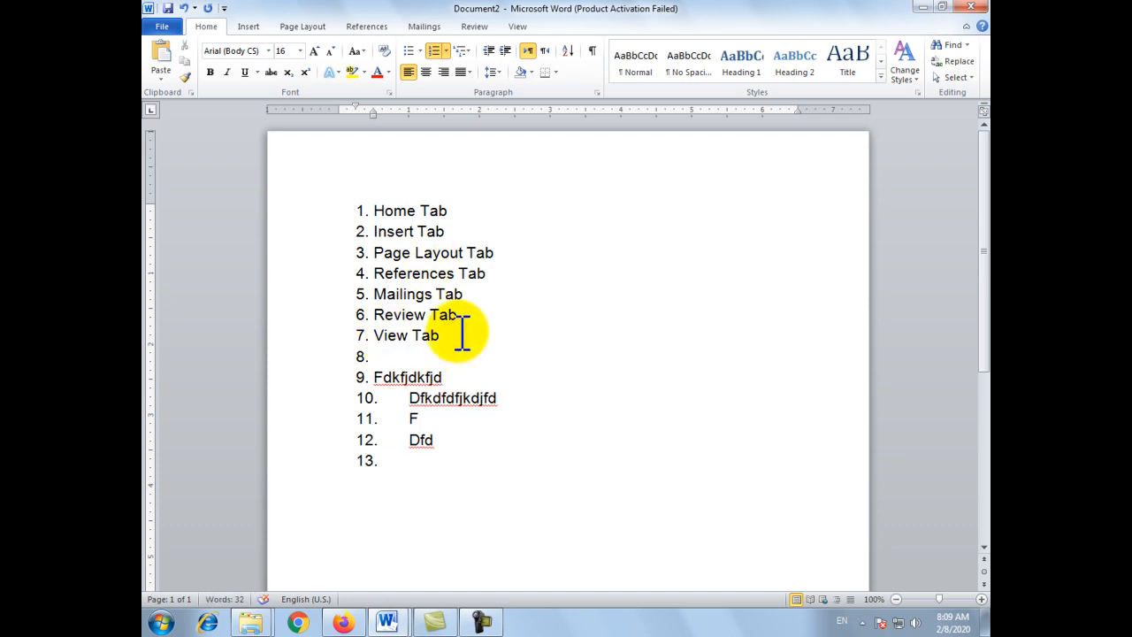
{"action": "key", "text": "BackSpace"}
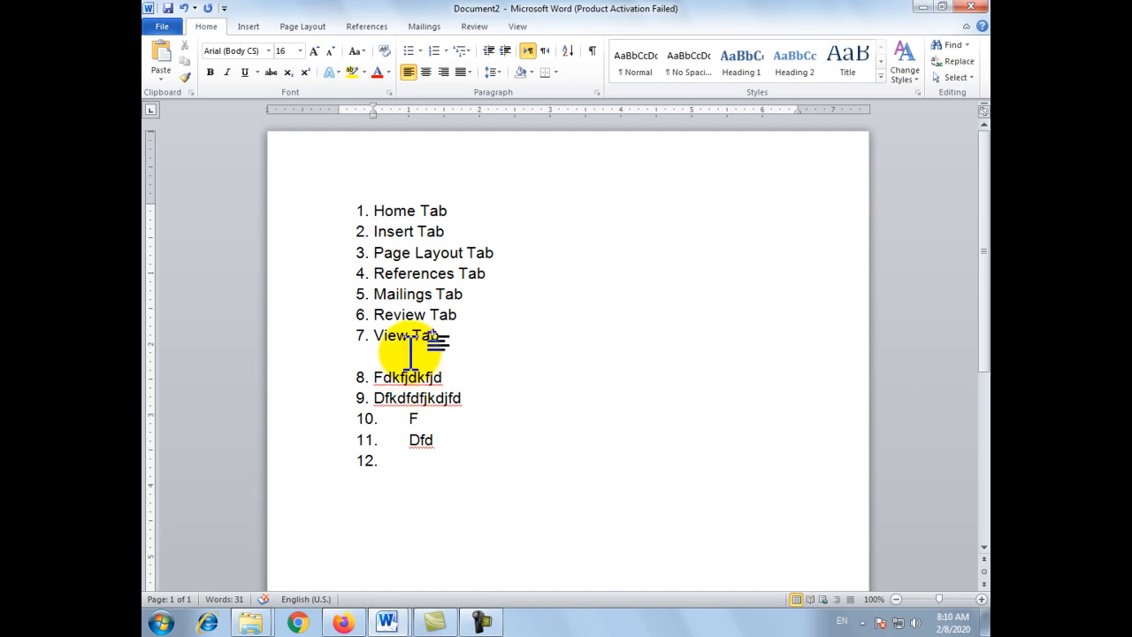
{"action": "right_click", "coordinate": [364, 377]}
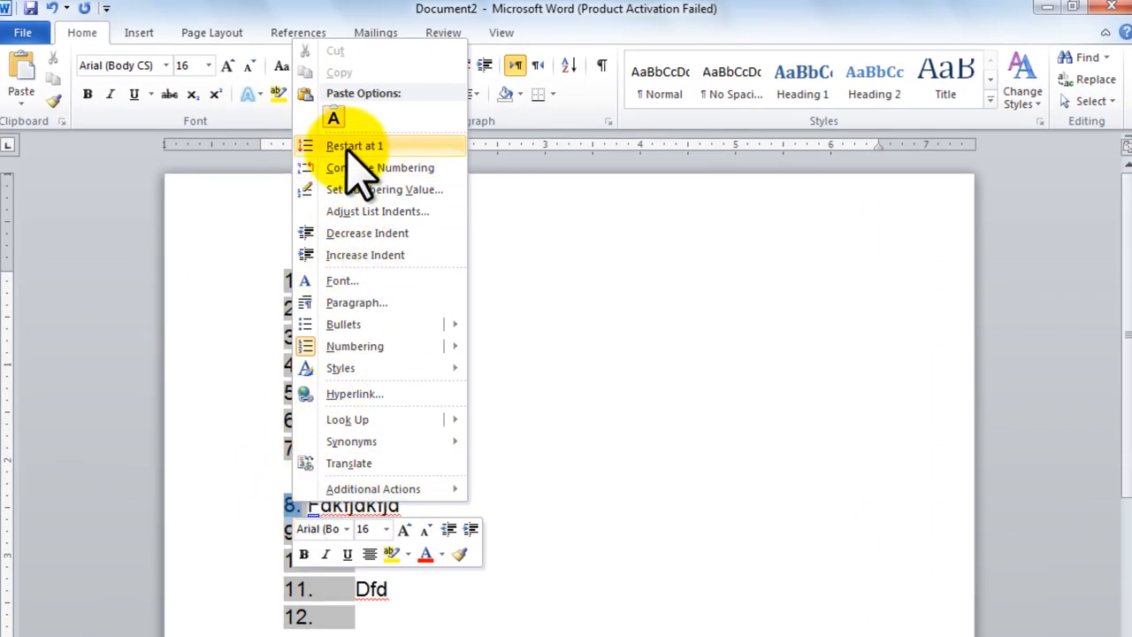
{"action": "left_click", "coordinate": [349, 148]}
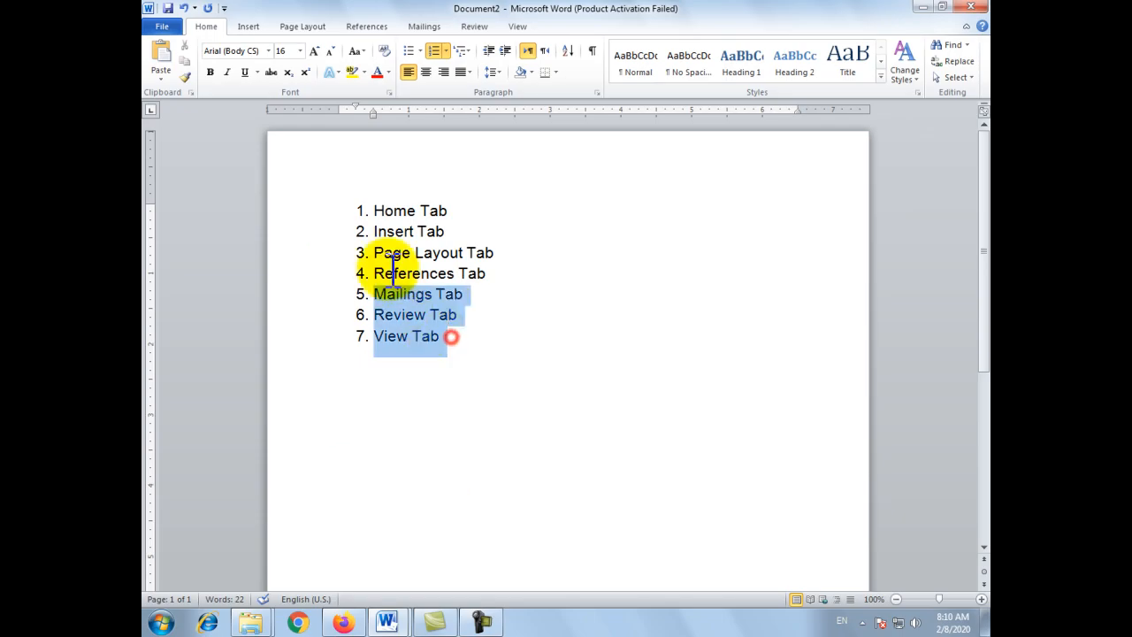
Remove the numbering from all seven lines, Home Tab through View Tab.
{"action": "left_click_drag", "start_coordinate": [378, 259], "coordinate": [373, 212]}
{"action": "left_click", "coordinate": [446, 50]}
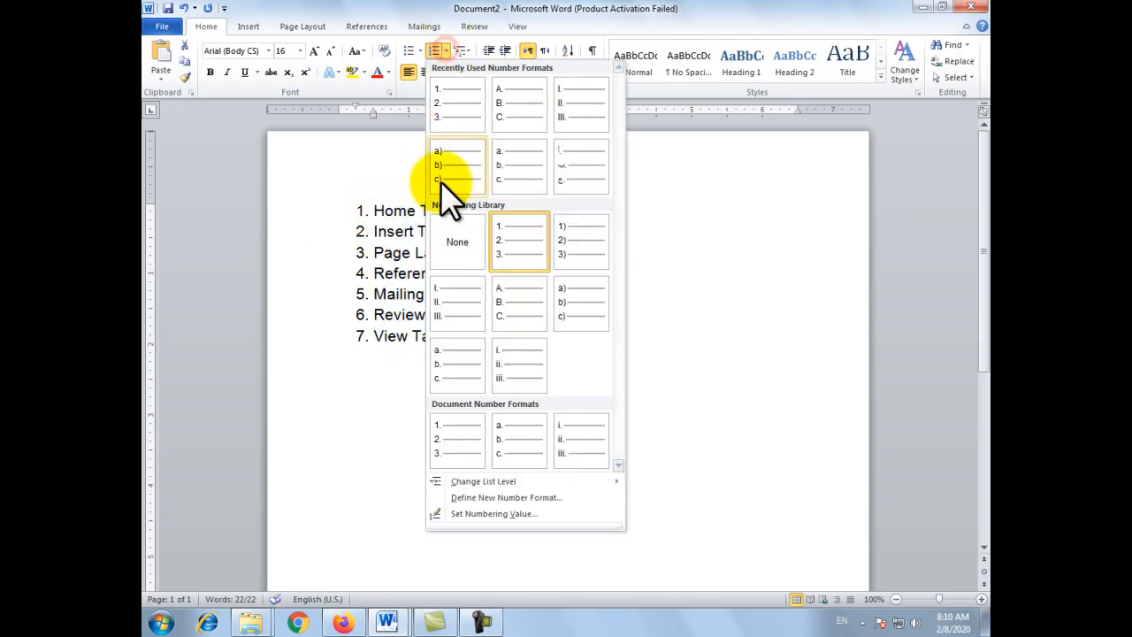
{"action": "left_click", "coordinate": [451, 246]}
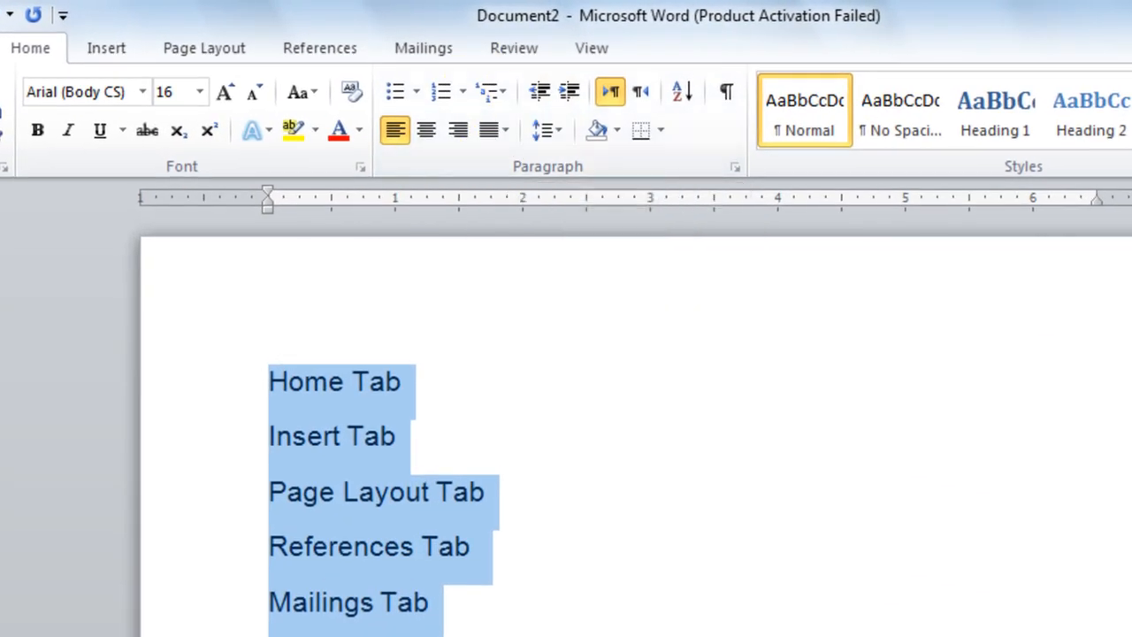
Apply the 1., 1.1., 1.1.1. multilevel list style from the list library to the seven tab names.
{"action": "left_click", "coordinate": [493, 91]}
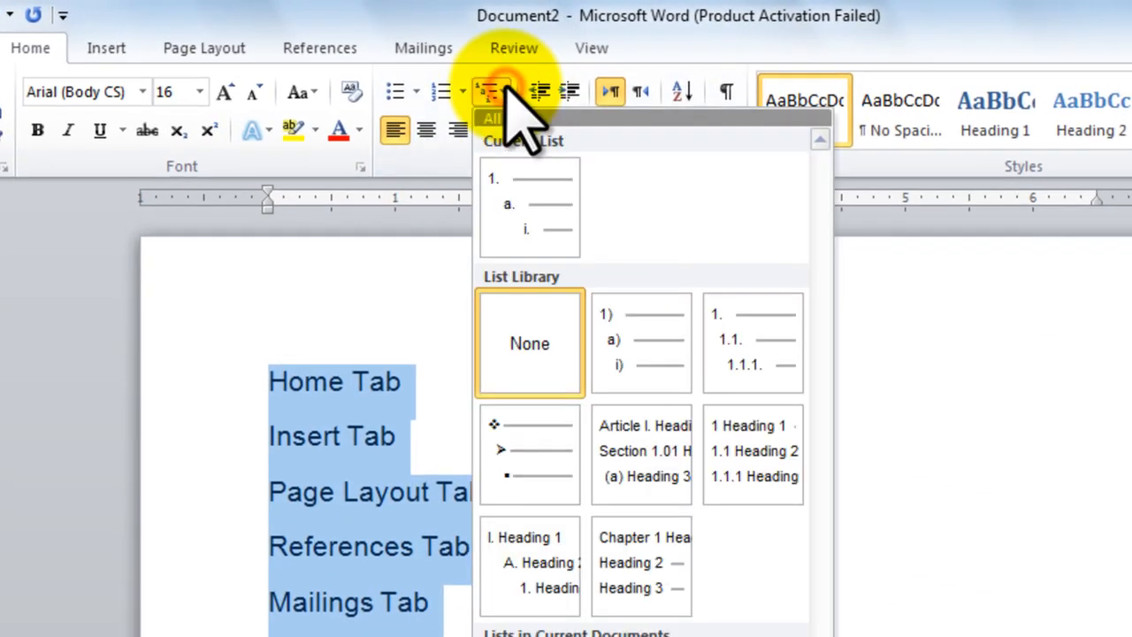
{"action": "mouse_move", "coordinate": [739, 354]}
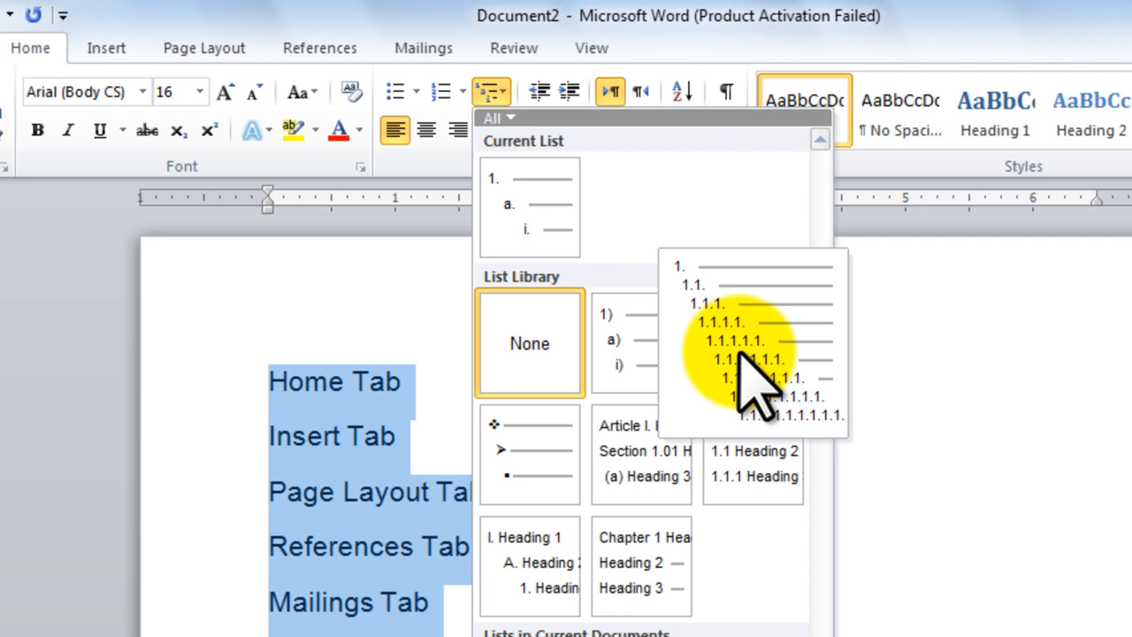
{"action": "left_click", "coordinate": [753, 348]}
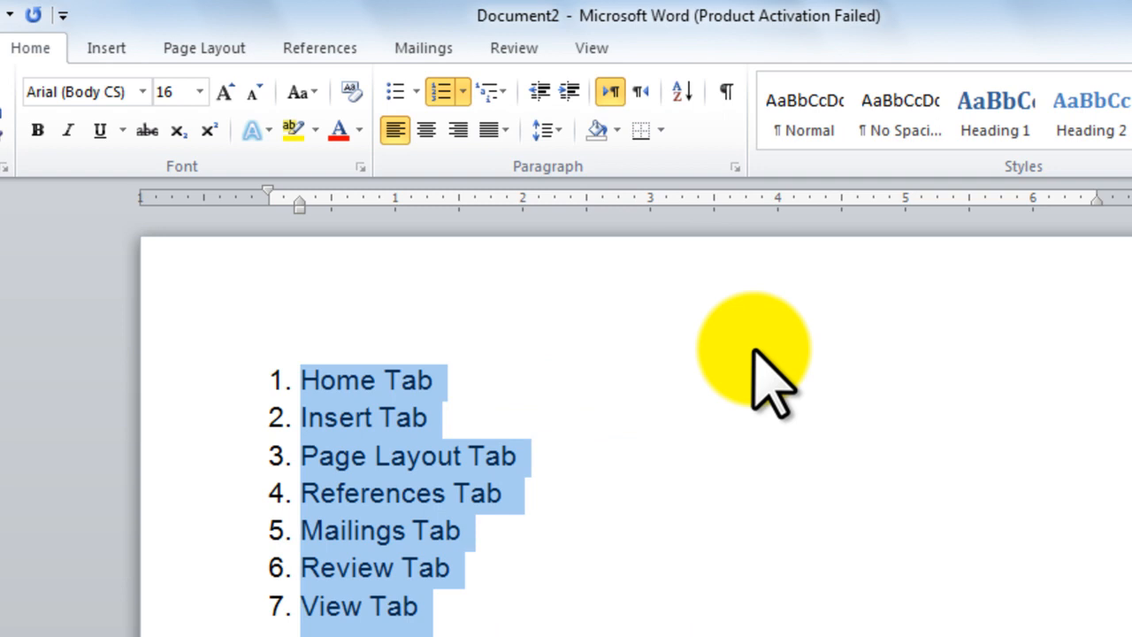
Insert a new item below Home Tab, demote it to level 1.1 and enter Clipboard as its text.
{"action": "left_click", "coordinate": [437, 381]}
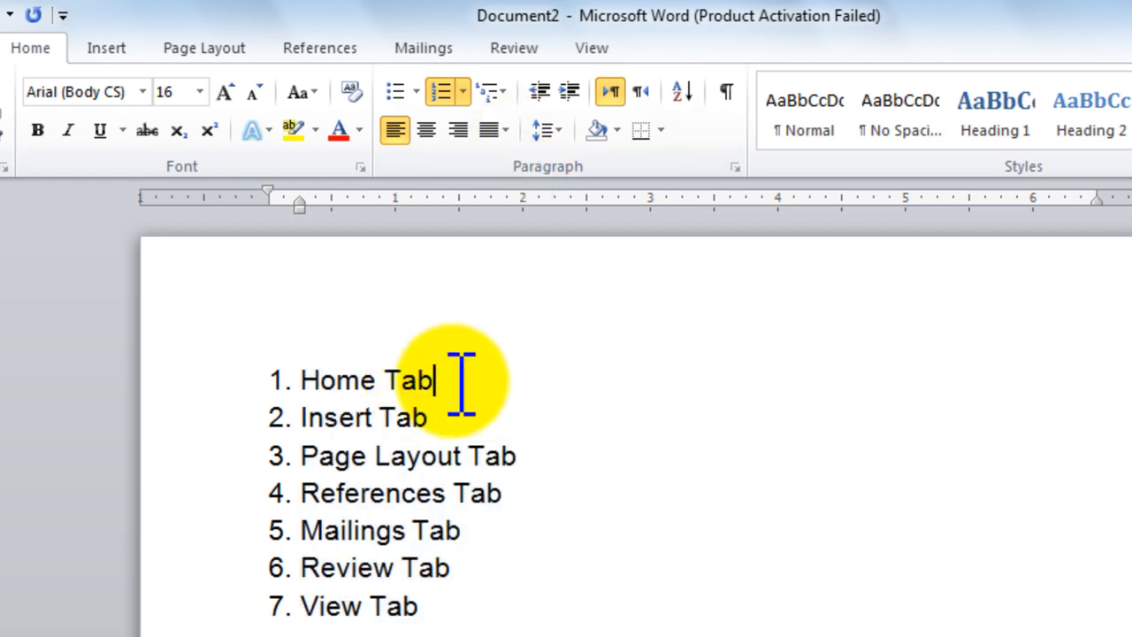
{"action": "key", "text": "Return"}
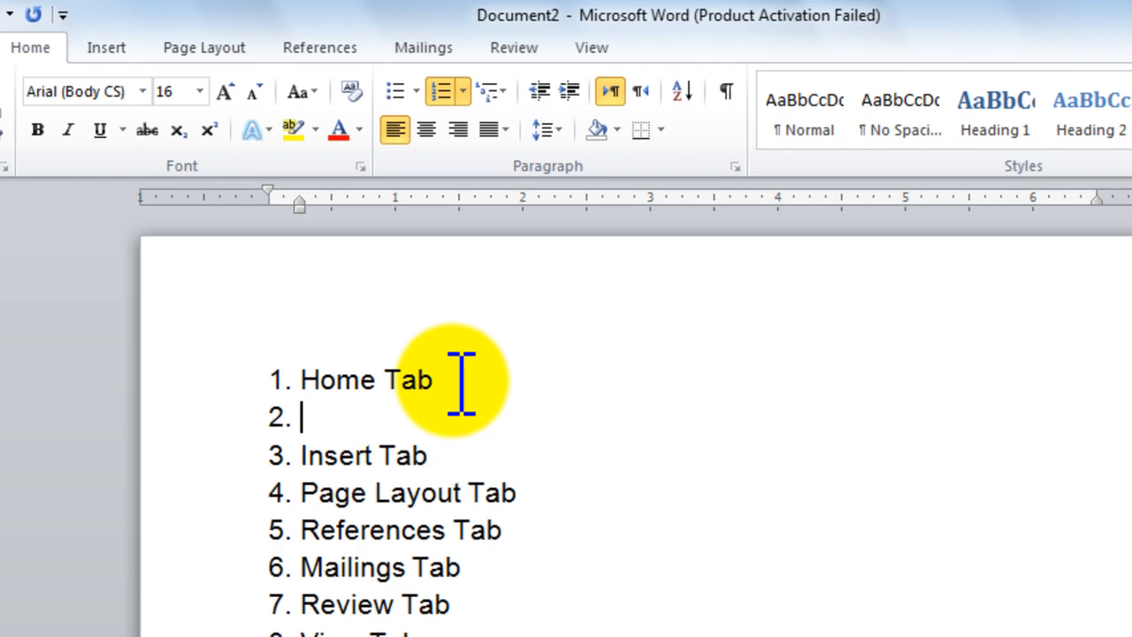
{"action": "key", "text": "Tab"}
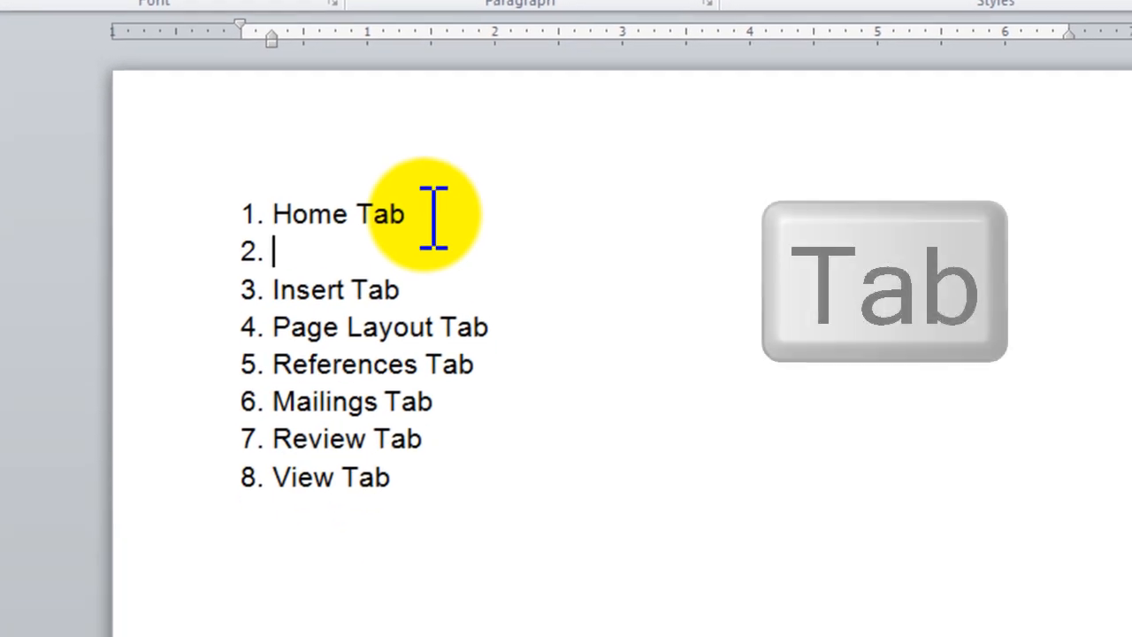
{"action": "key", "text": "Tab"}
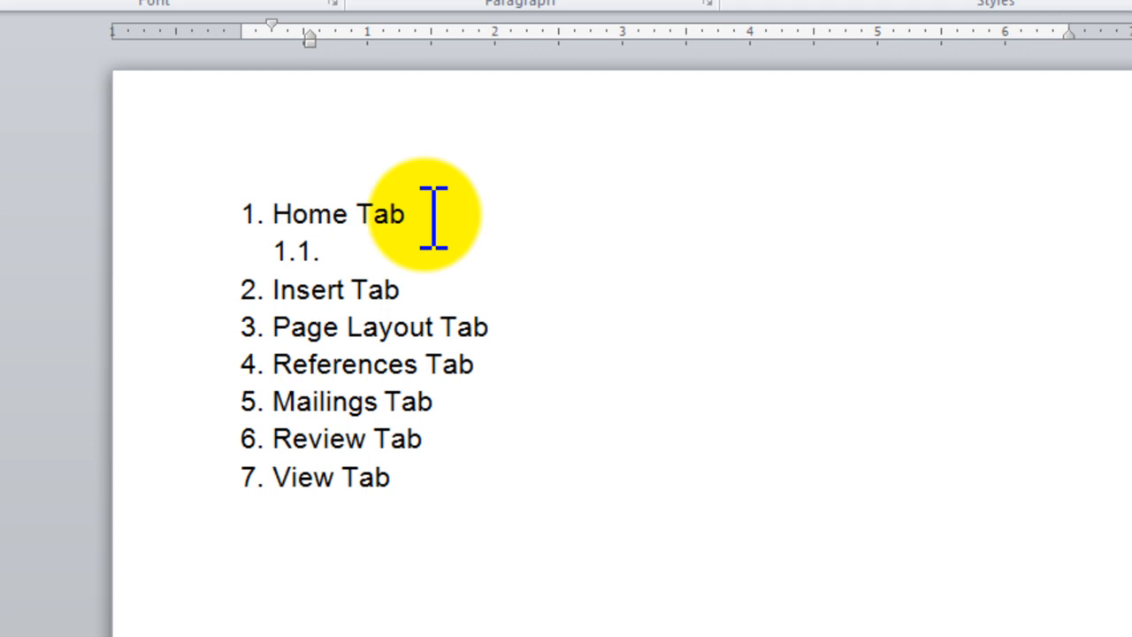
{"action": "type", "text": "Clipboard"}
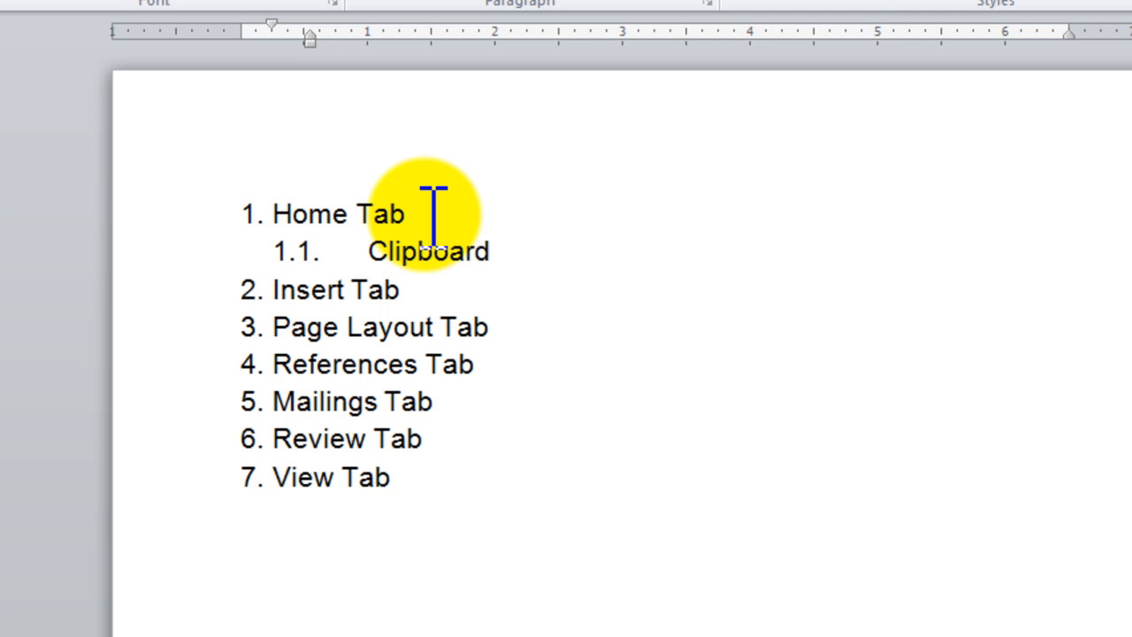
Add the second-level items Font, Paragraph and Styles below Clipboard.
{"action": "key", "text": "Return"}
{"action": "type", "text": "Font"}
{"action": "key", "text": "Return"}
{"action": "type", "text": "Paragraph"}
{"action": "key", "text": "Return"}
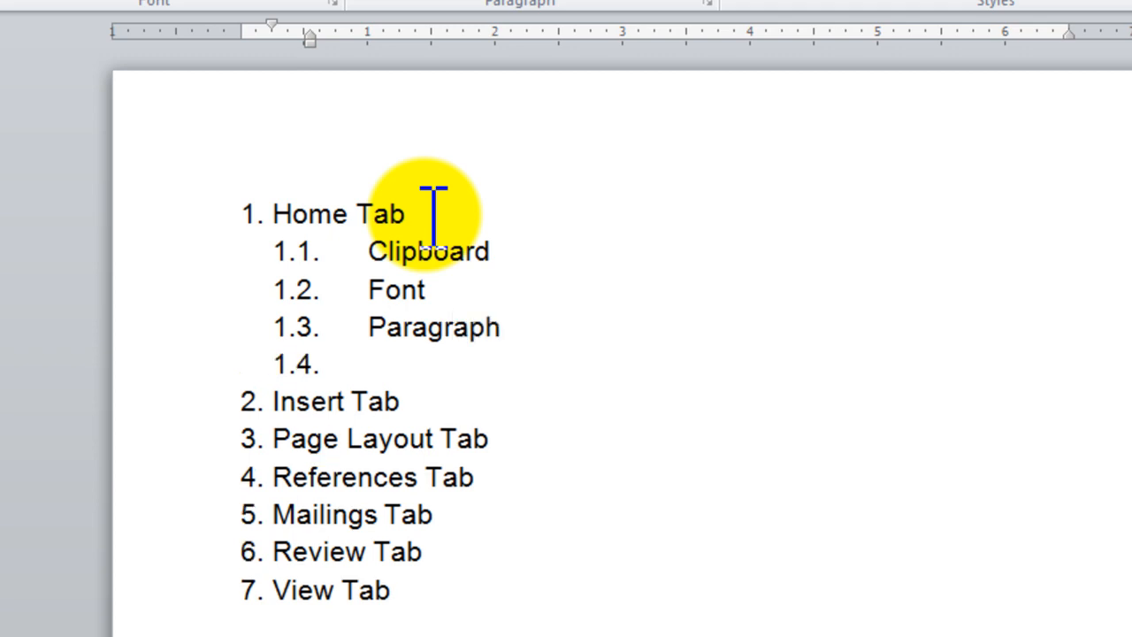
{"action": "type", "text": "Styles"}
Start another item after Styles, promote it to the main level and remove the empty numbered line before Insert Tab.
{"action": "key", "text": "Return"}
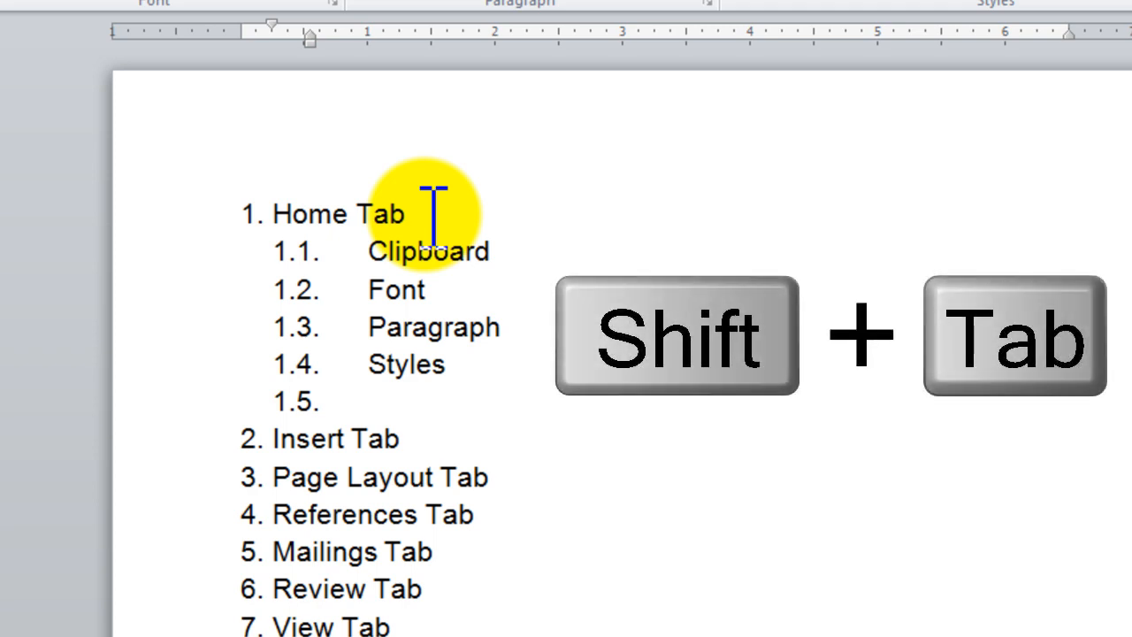
{"action": "key", "text": "shift+Tab"}
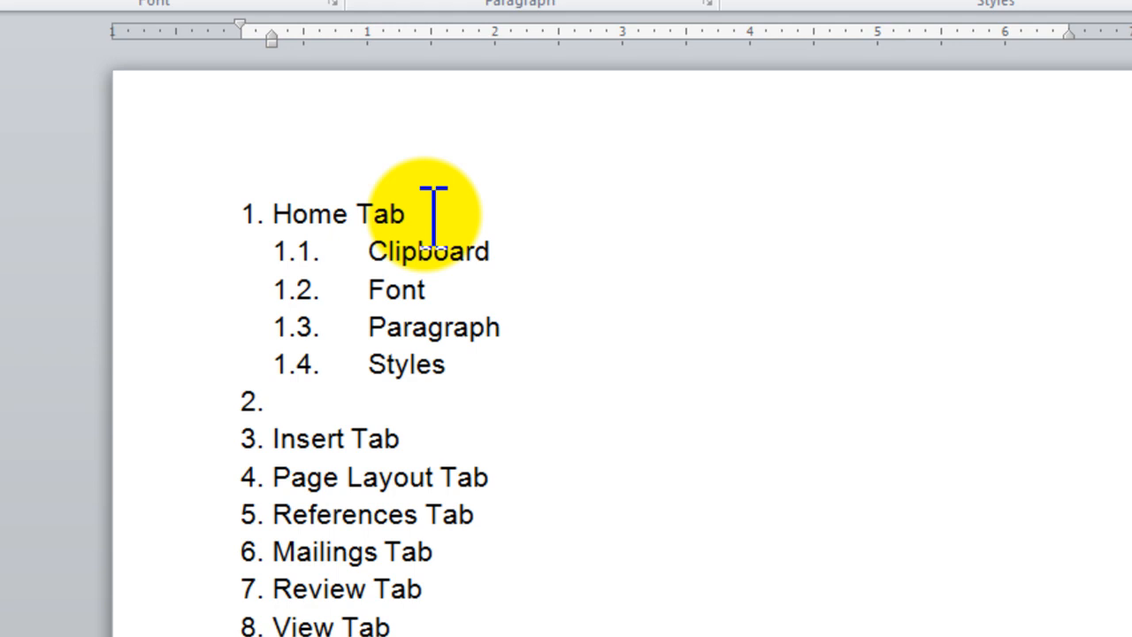
{"action": "key", "text": "Delete"}
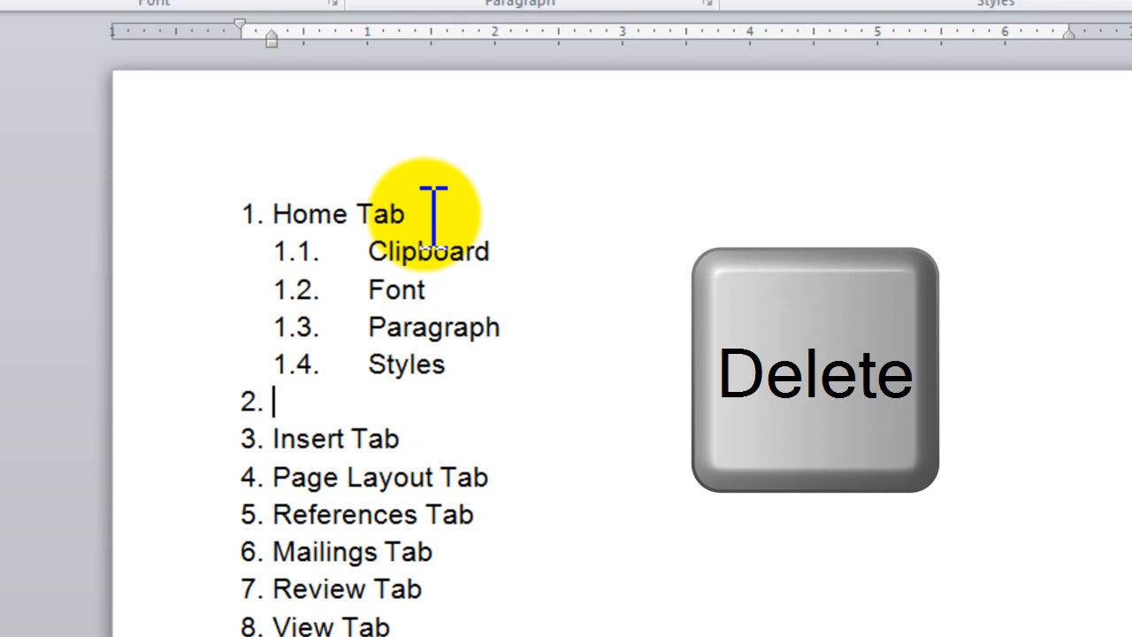
{"action": "key", "text": "Delete"}
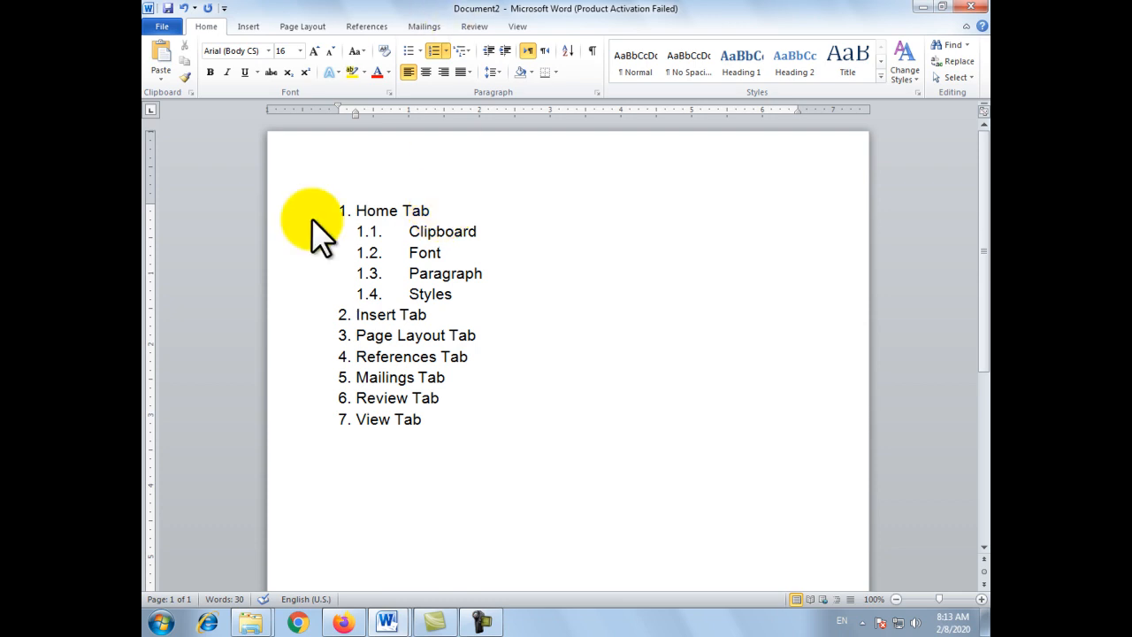
Switch to the IT4ALL YouTube channel in Firefox, subscribe to it and turn on all of its notifications.
{"action": "left_click", "coordinate": [343, 623]}
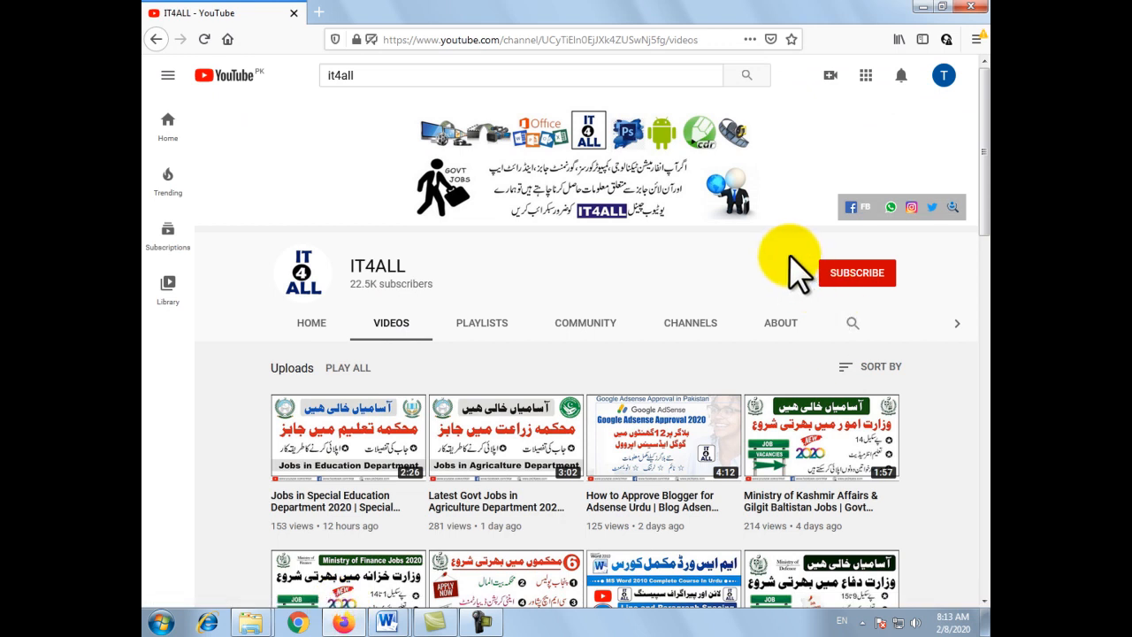
{"action": "left_click", "coordinate": [879, 281]}
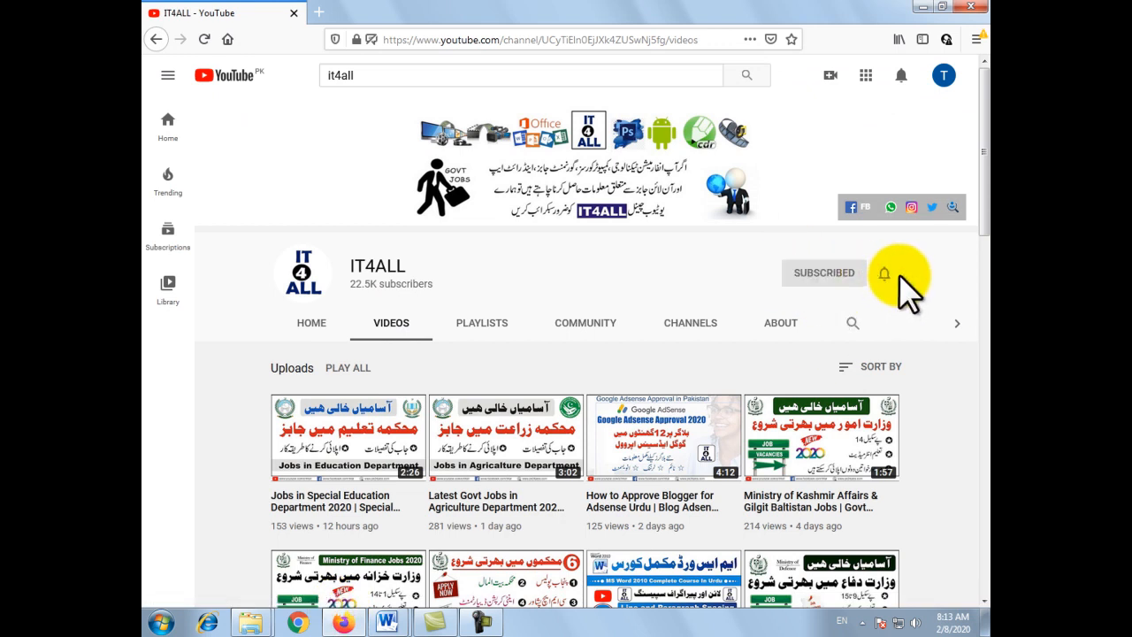
{"action": "left_click", "coordinate": [884, 276]}
{"action": "left_click", "coordinate": [805, 306]}
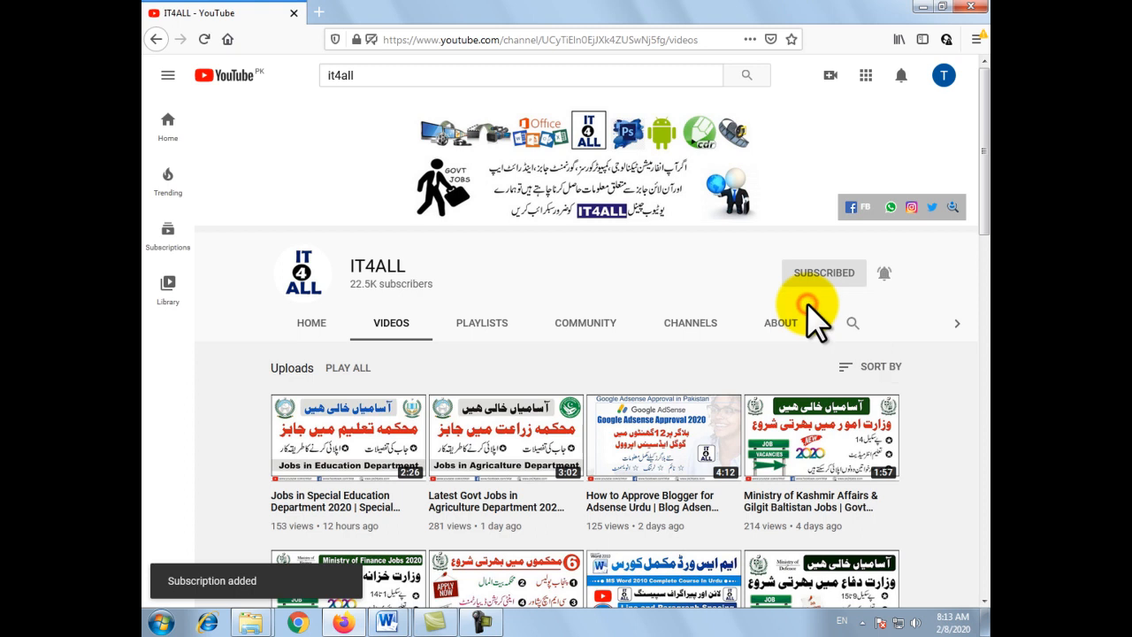